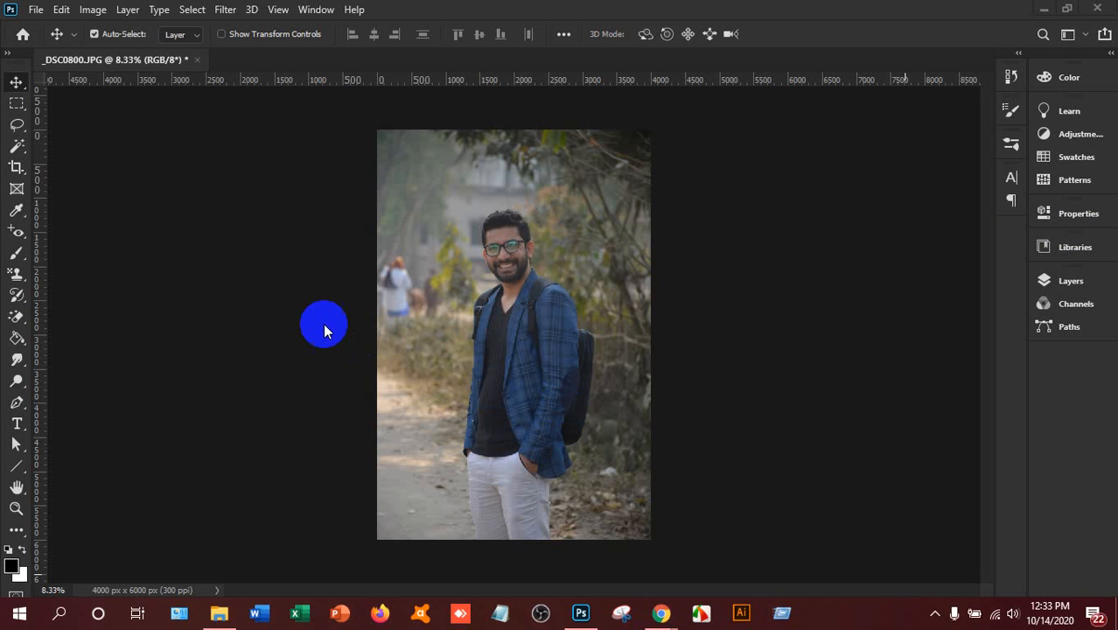
Convert the locked background photo into a regular layer named My Image
key(ctrl+0)
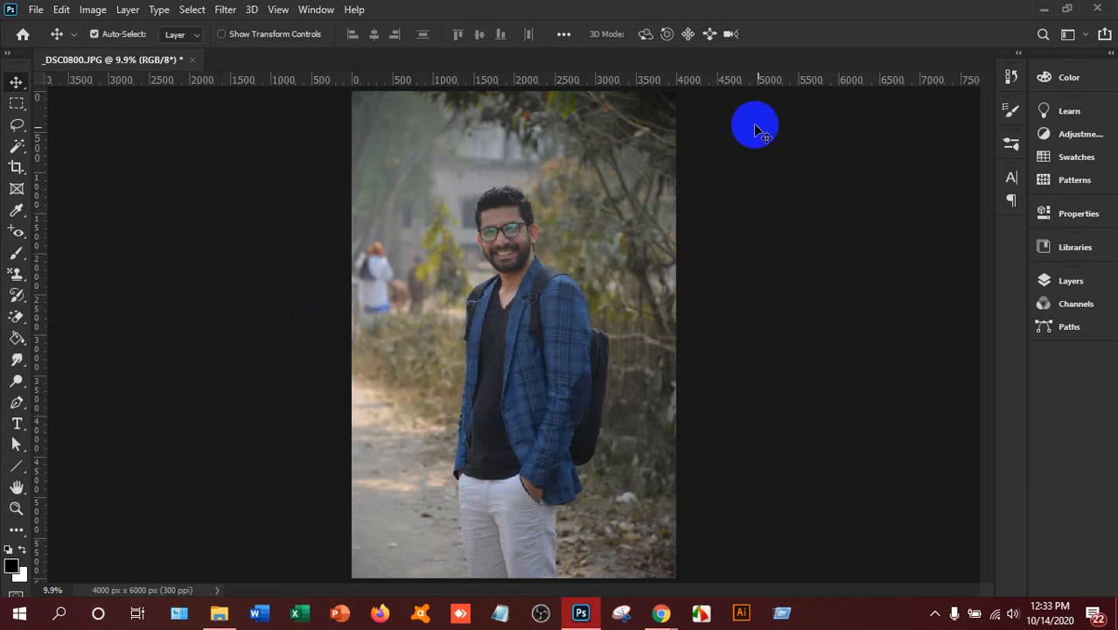
click(1050, 280)
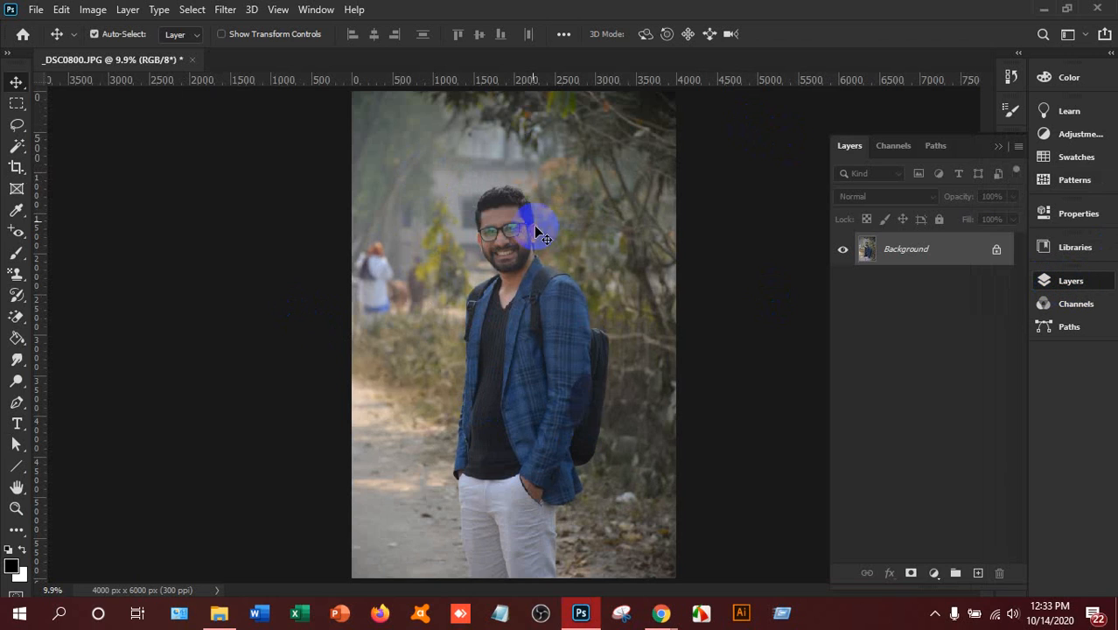
double_click(926, 251)
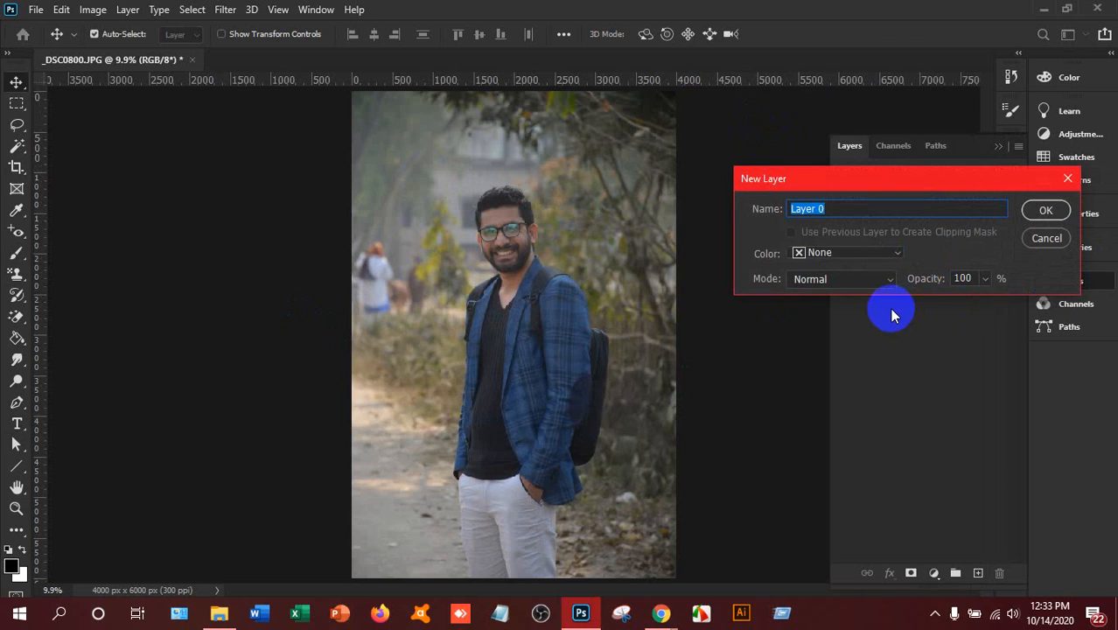
key(BackSpace)
text(My Image)
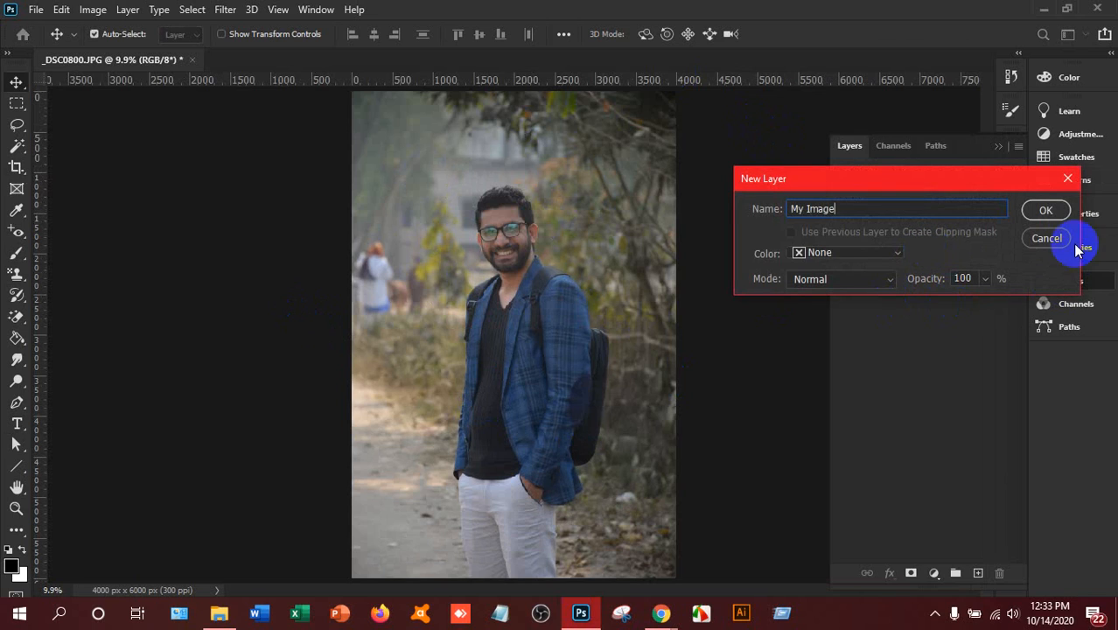
click(1046, 210)
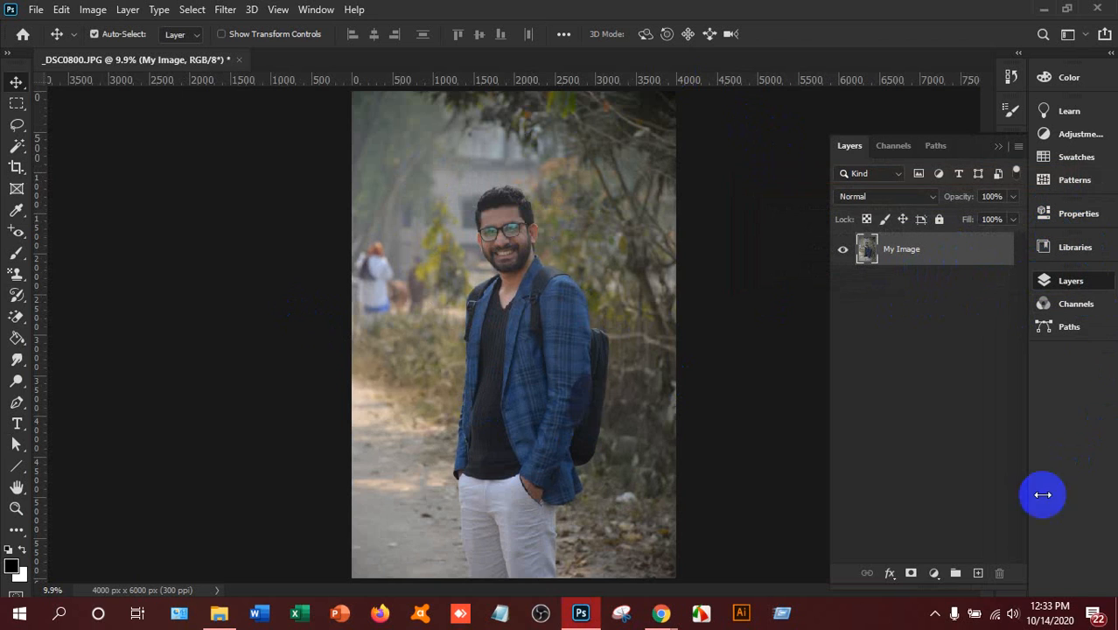
Add a new layer above My Image and fill it with white (ffffff)
click(977, 573)
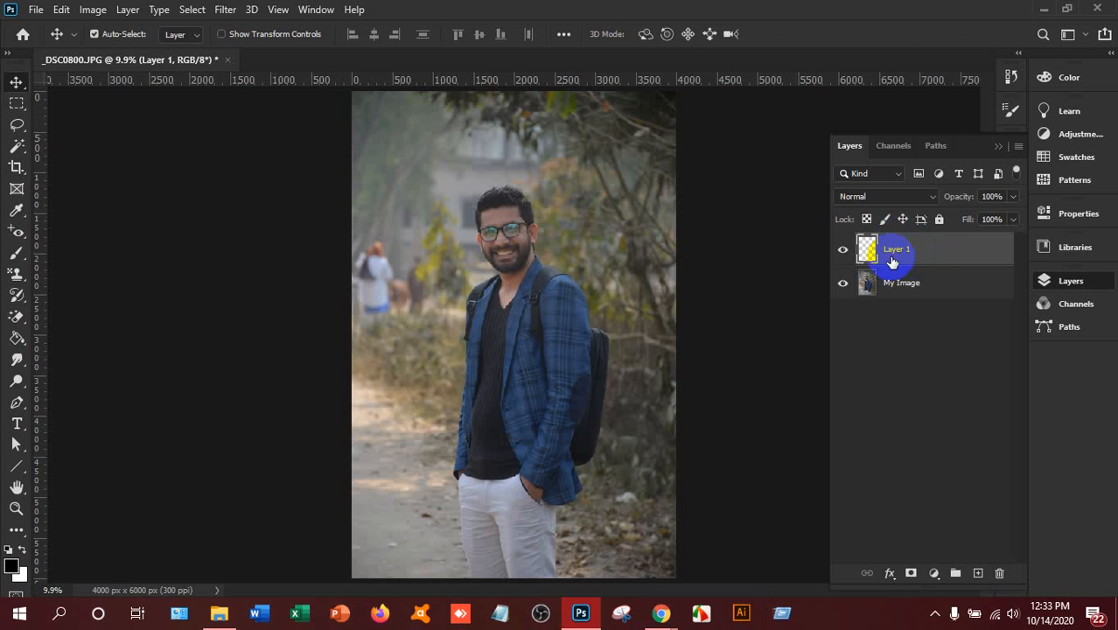
click(21, 576)
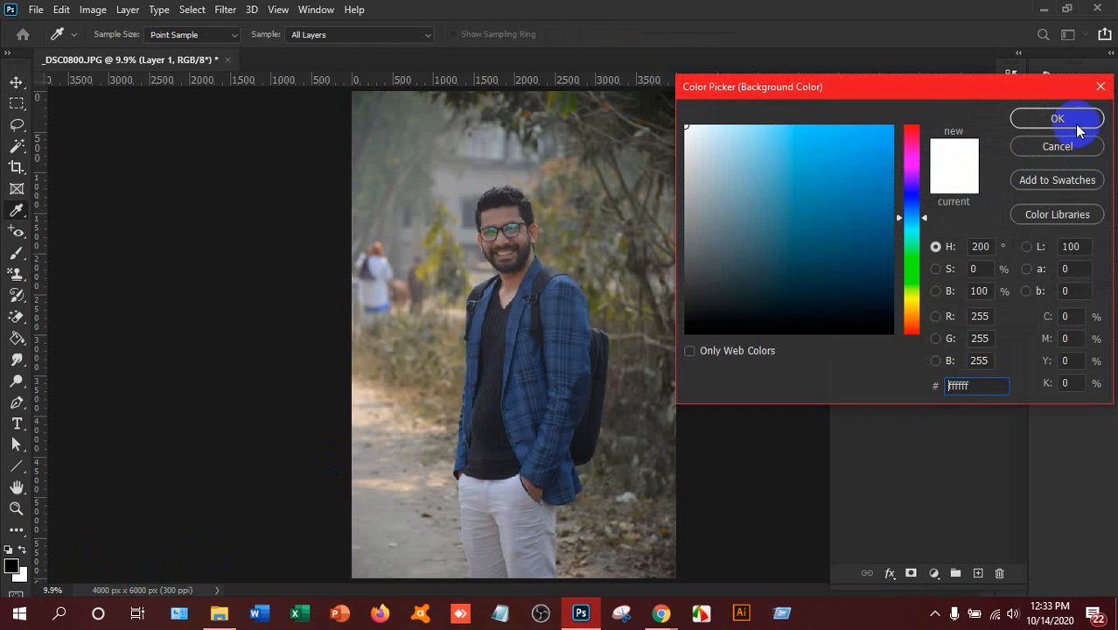
click(1028, 121)
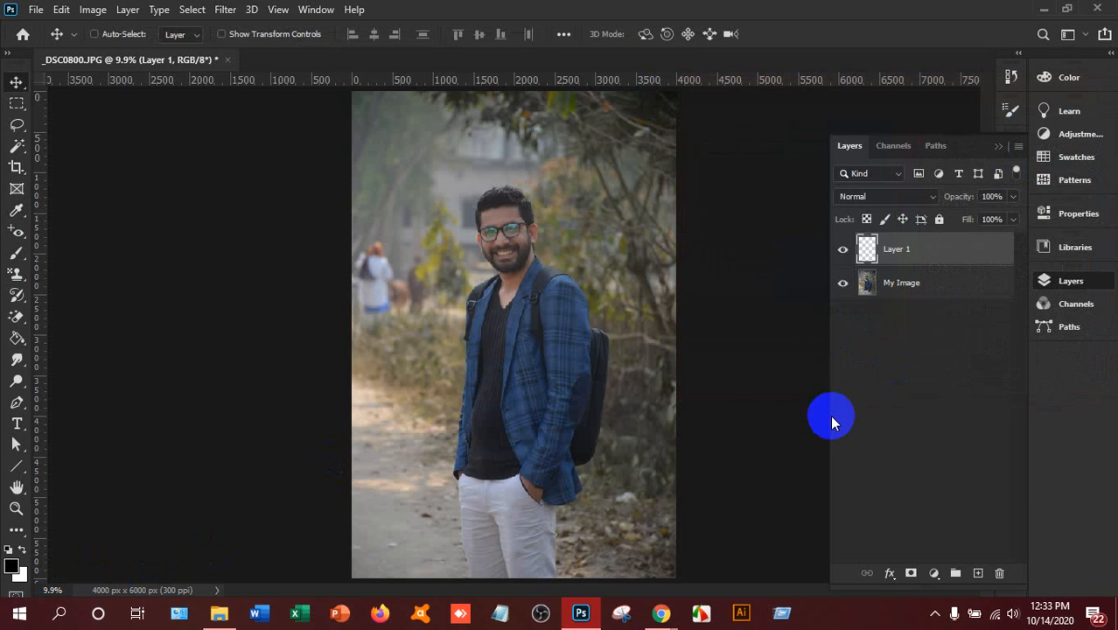
key(ctrl+BackSpace)
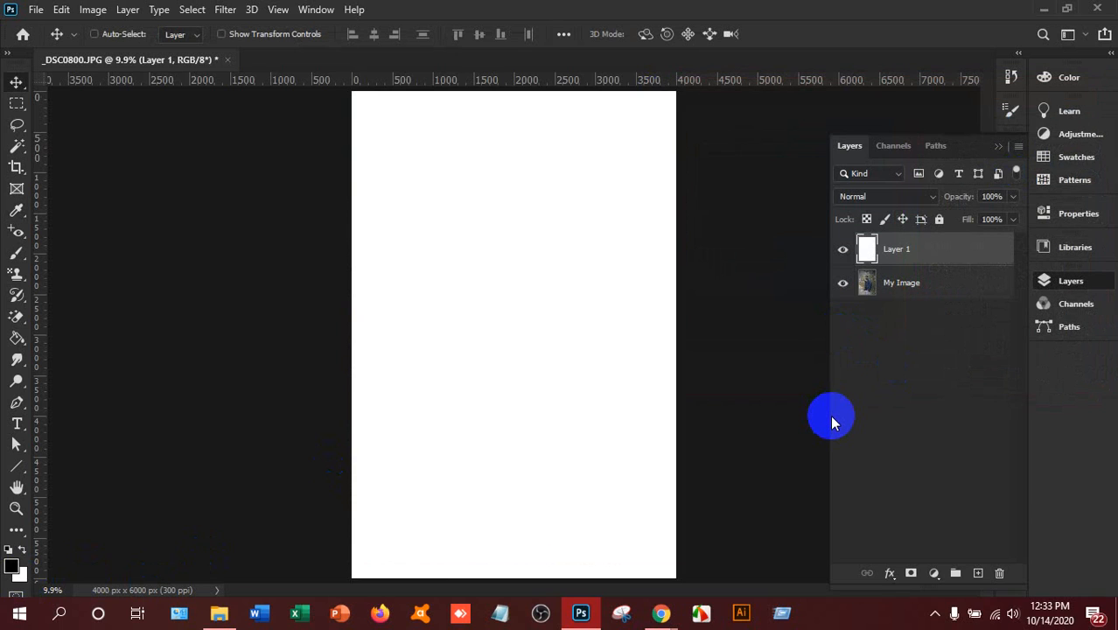
Rename the white layer as Background and move it below the My Image layer
click(906, 251)
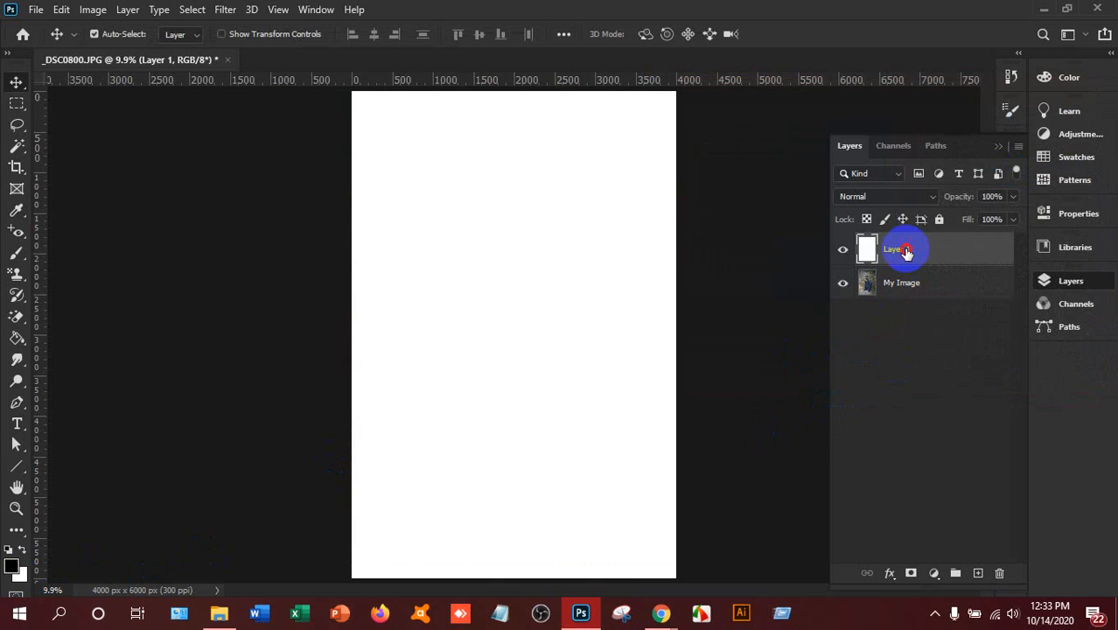
double_click(906, 251)
text(Background)
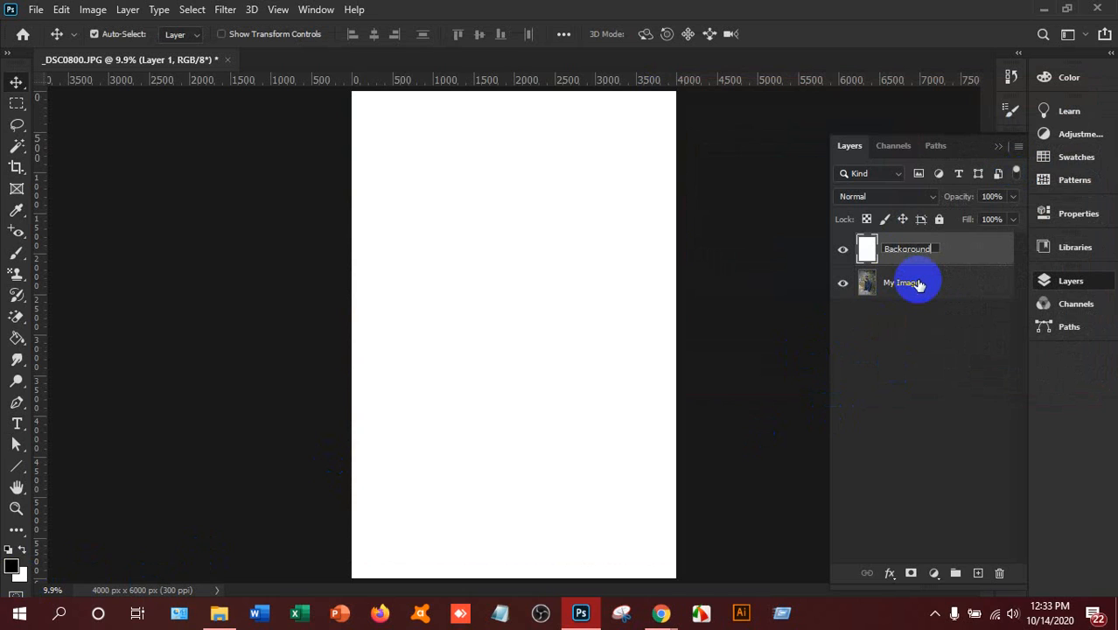
click(958, 251)
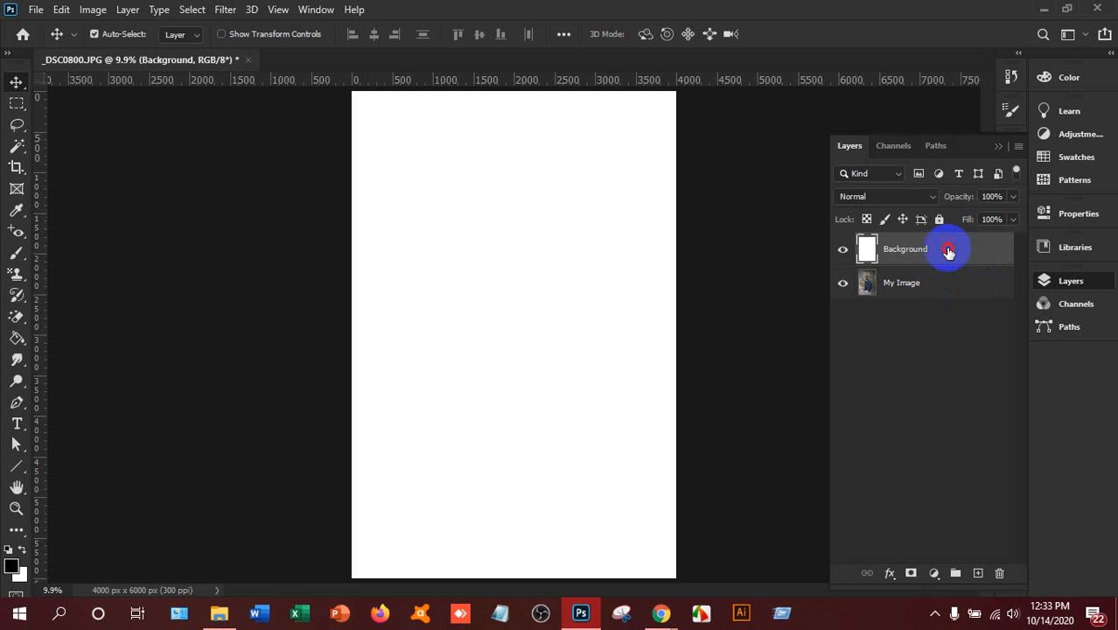
drag(948, 251, 934, 304)
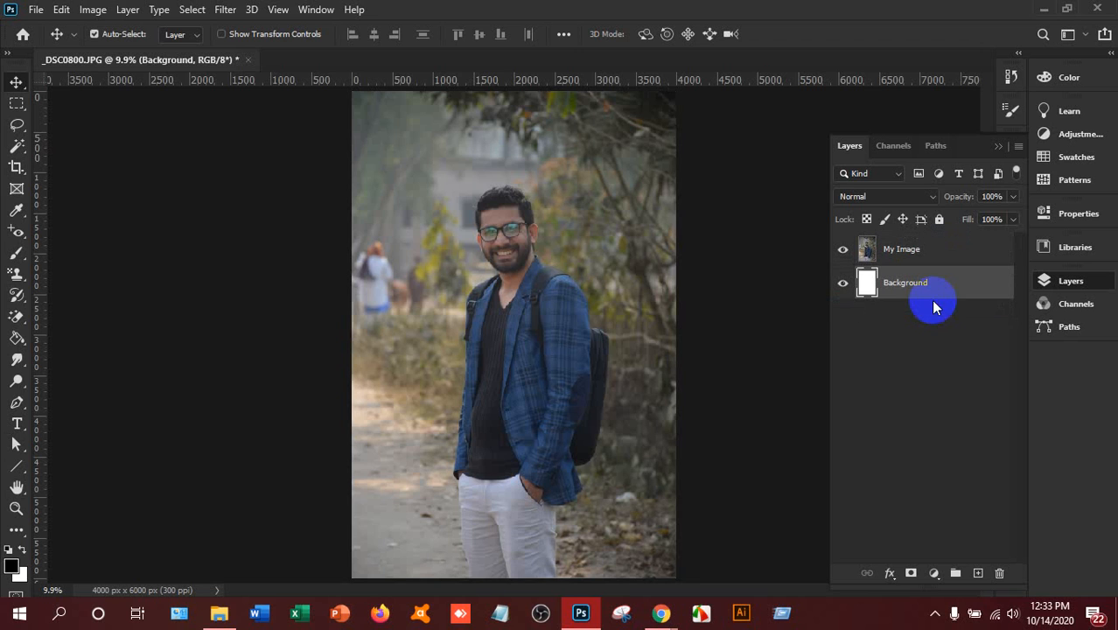
With My Image as the active layer, draw a wide rectangular marquee selection across the man's upper face and the trees beside it
click(918, 257)
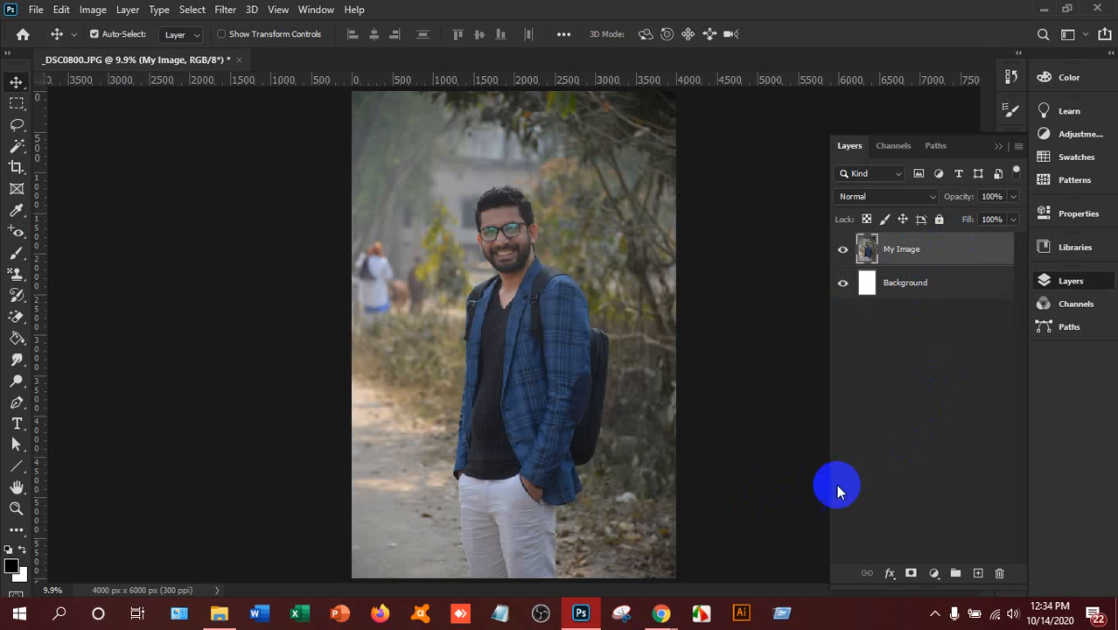
click(19, 103)
click(63, 104)
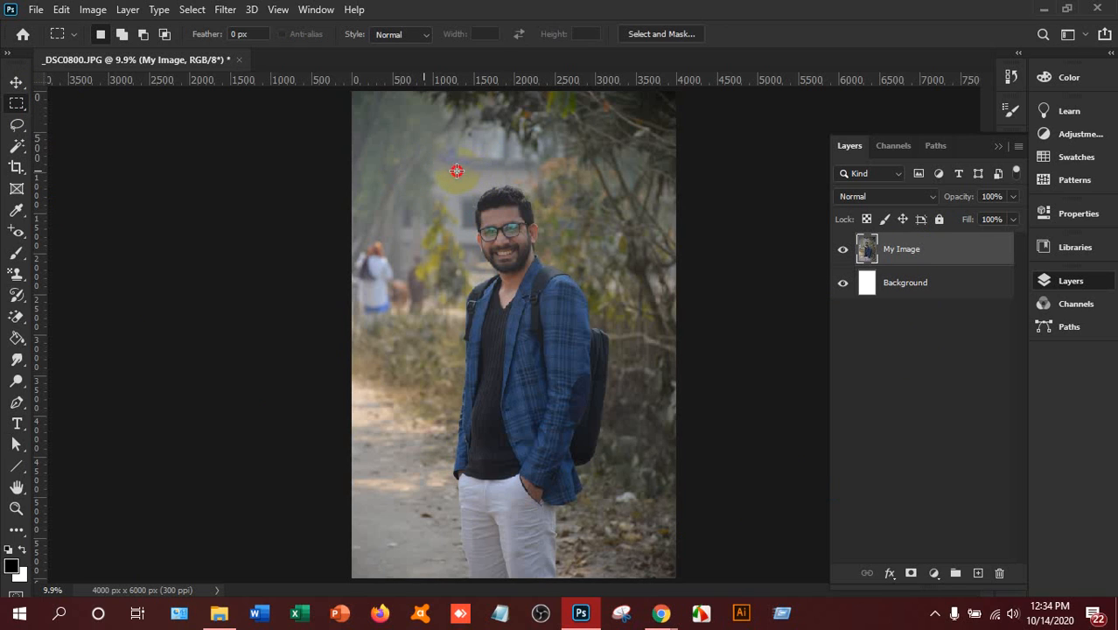
drag(456, 170, 646, 234)
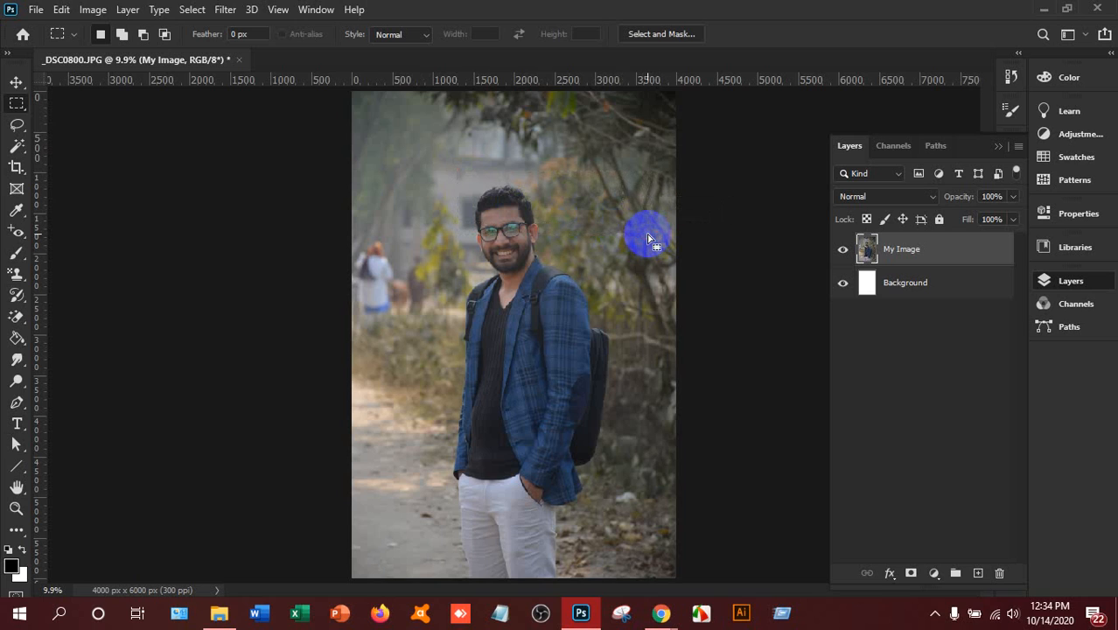
click(16, 83)
click(17, 104)
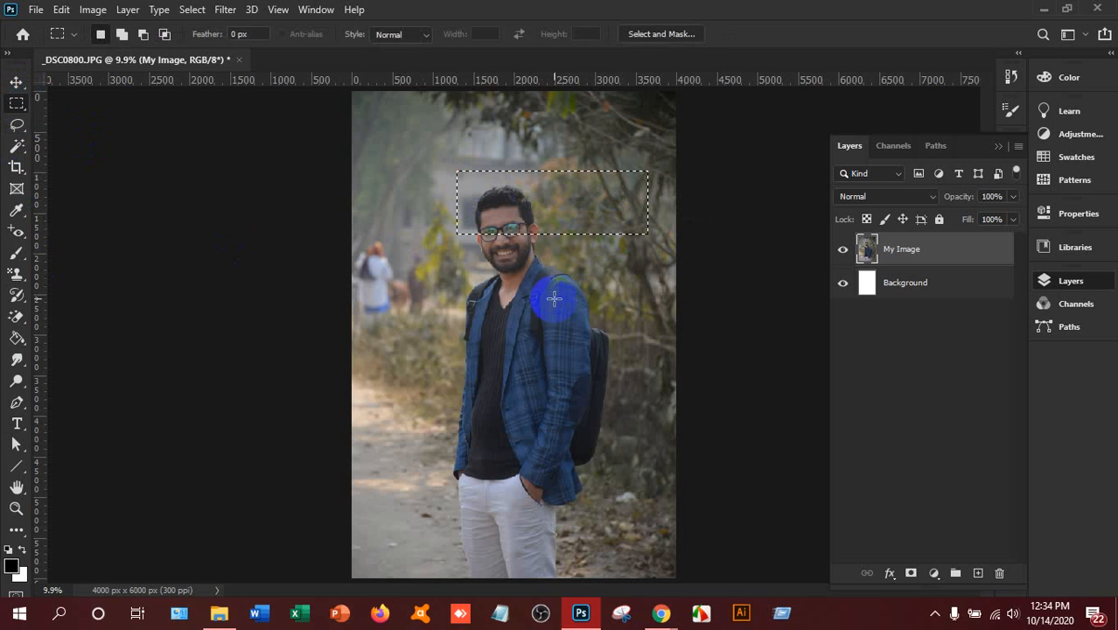
Add a new layer, fill the rectangular selection with black (000000) and deselect it
click(978, 572)
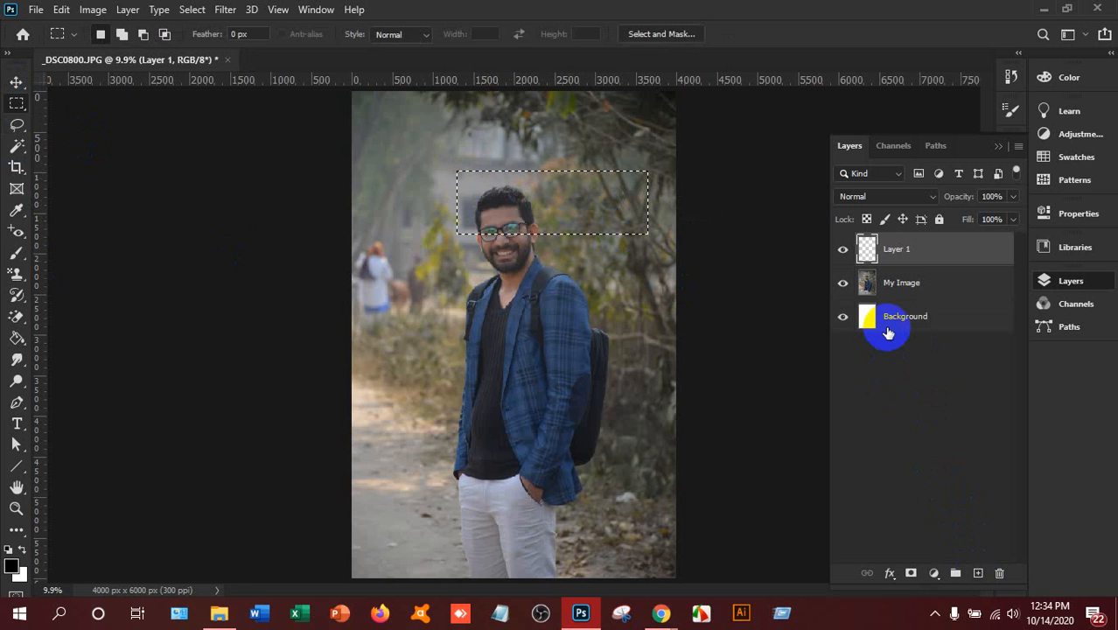
click(14, 569)
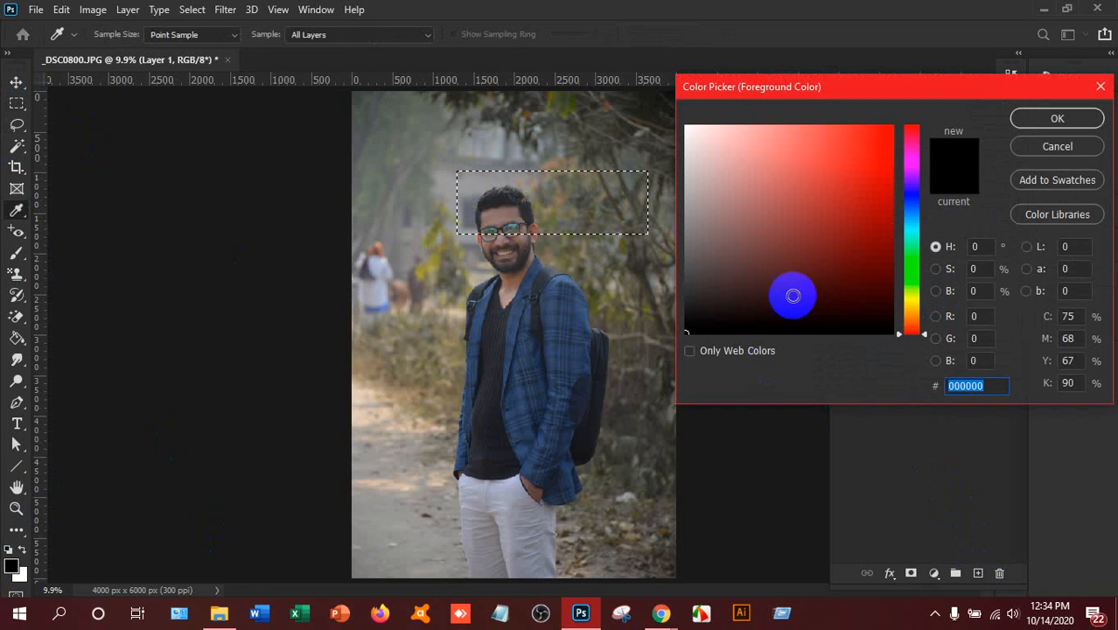
click(1052, 122)
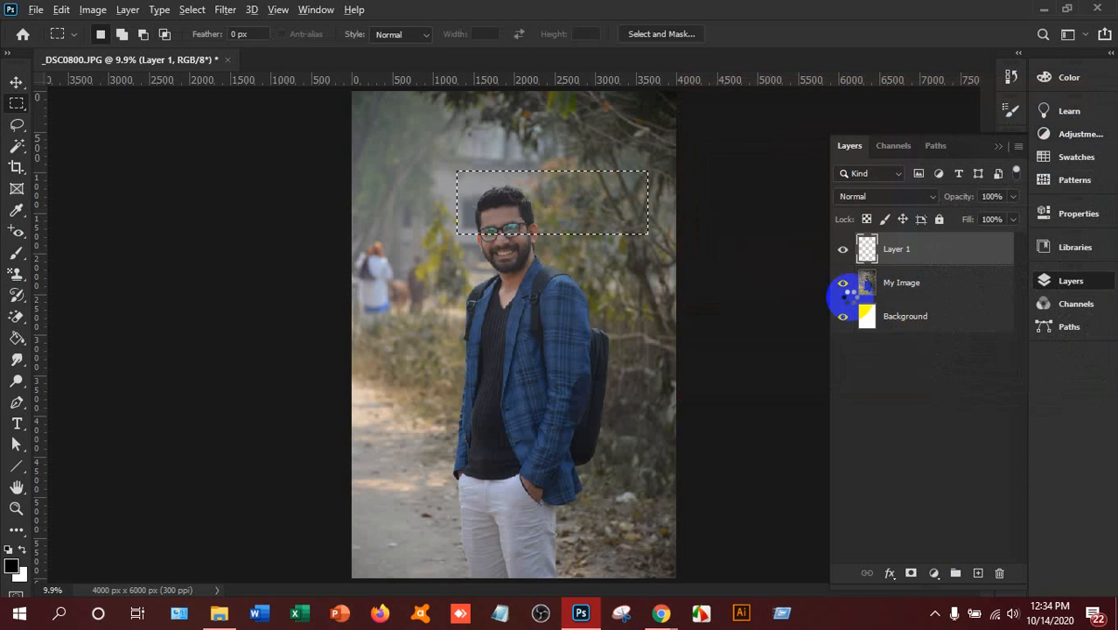
key(alt+BackSpace)
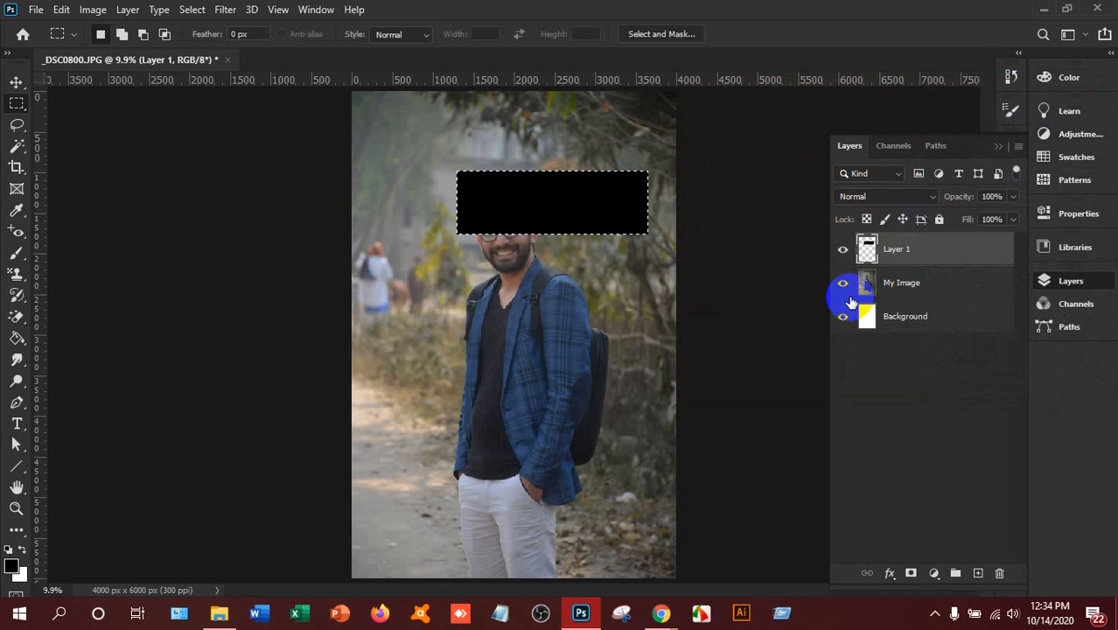
click(484, 210)
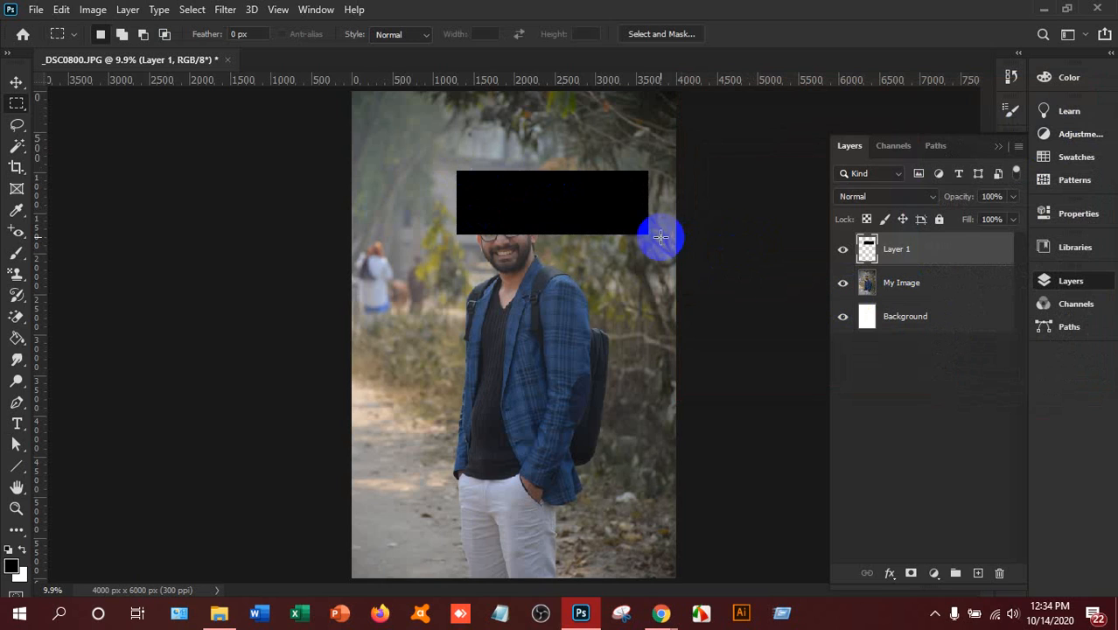
Rename the black rectangle's layer as Rectangle
double_click(906, 248)
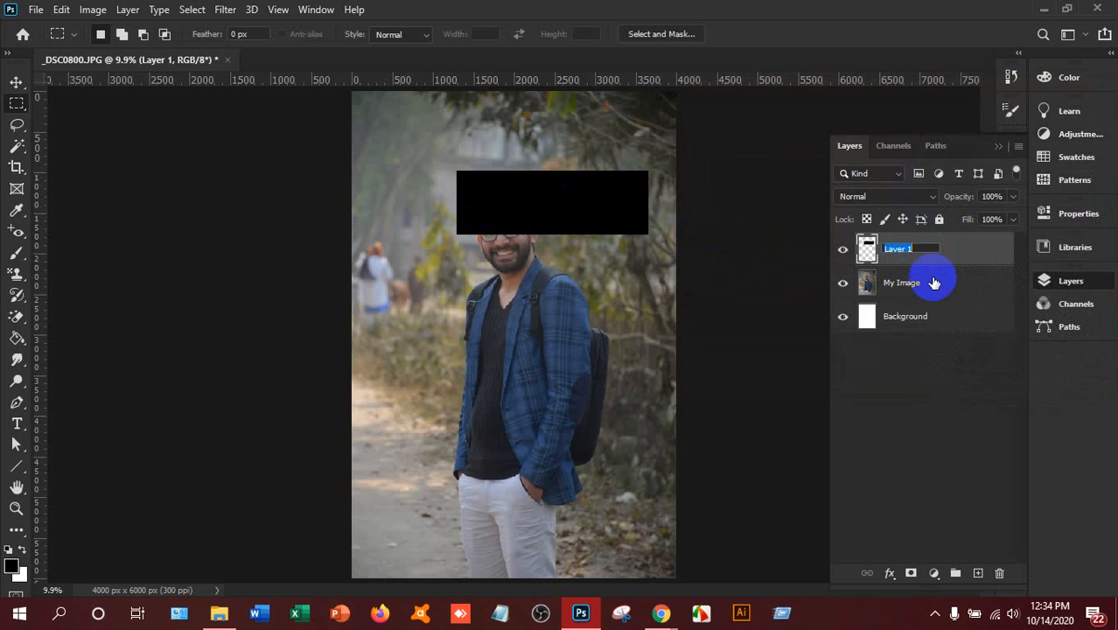
text(Rectangle)
click(949, 256)
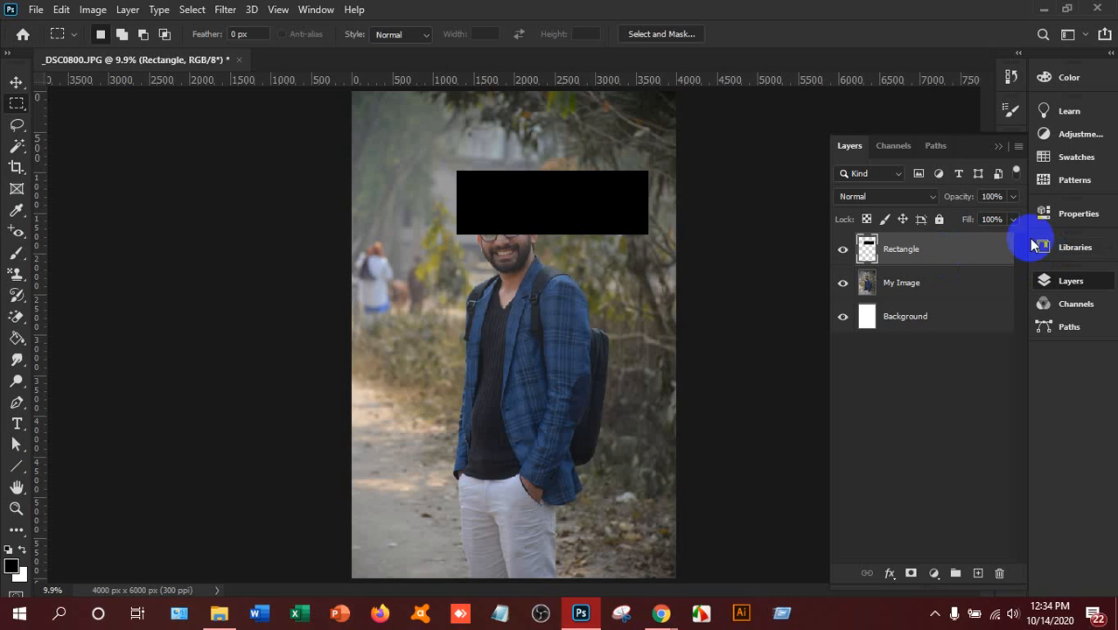
Add a white Stroke effect to the Rectangle layer, positioned inside, with its size set to 50 px
right_click(915, 256)
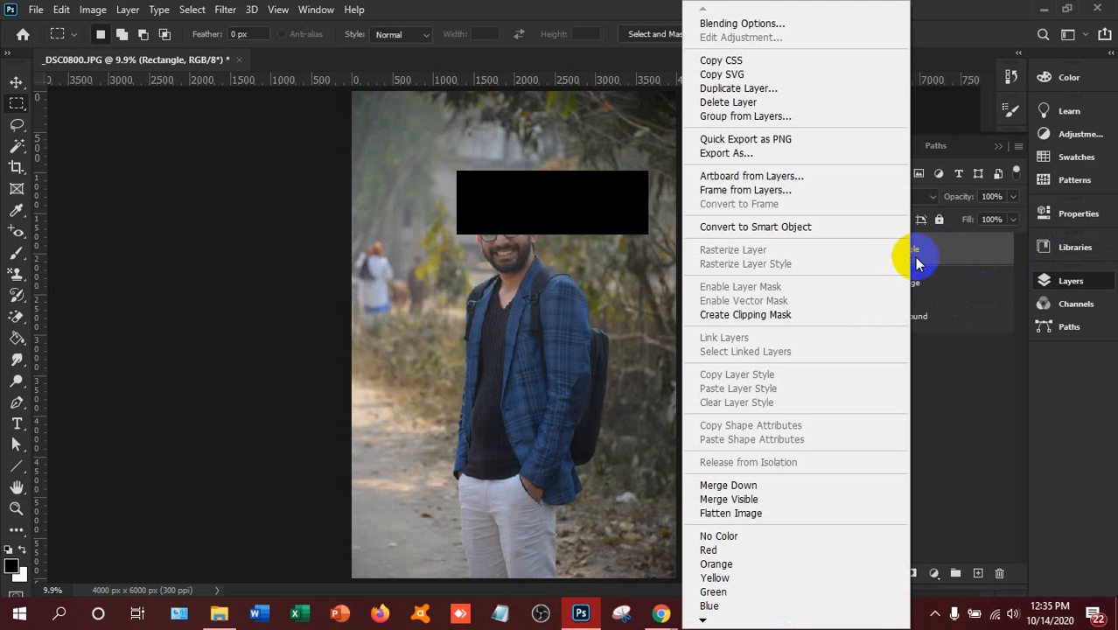
click(740, 26)
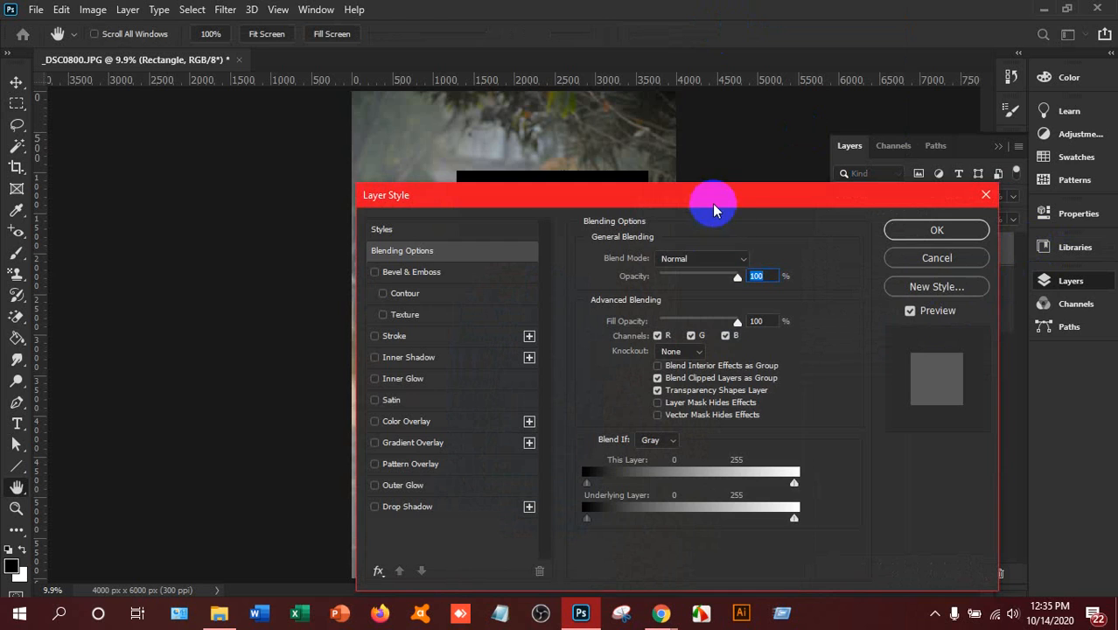
drag(713, 197, 922, 106)
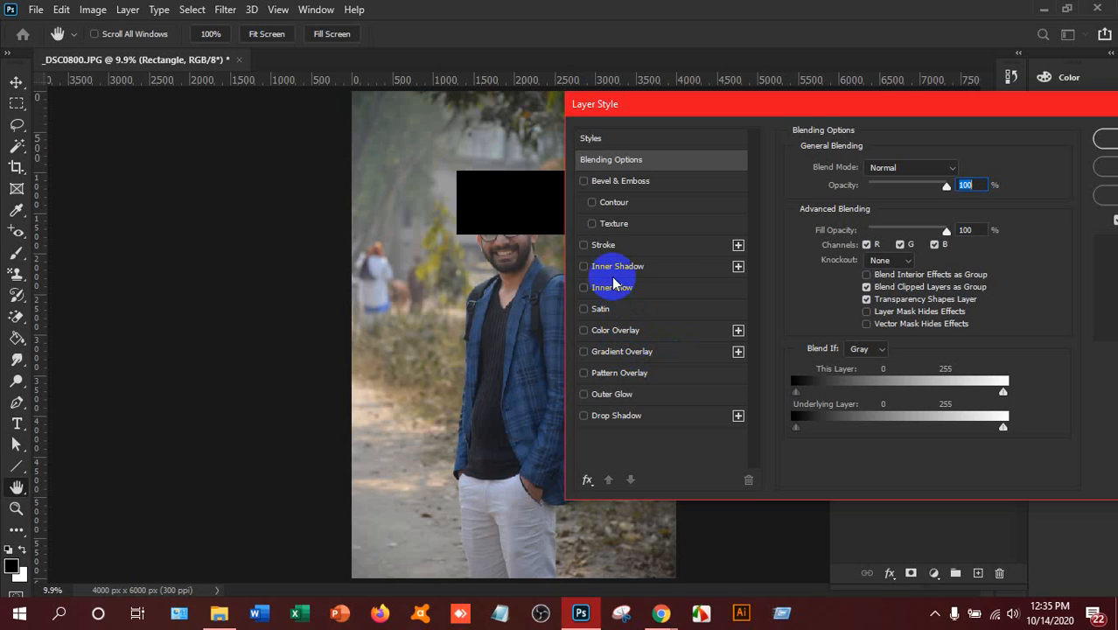
click(602, 244)
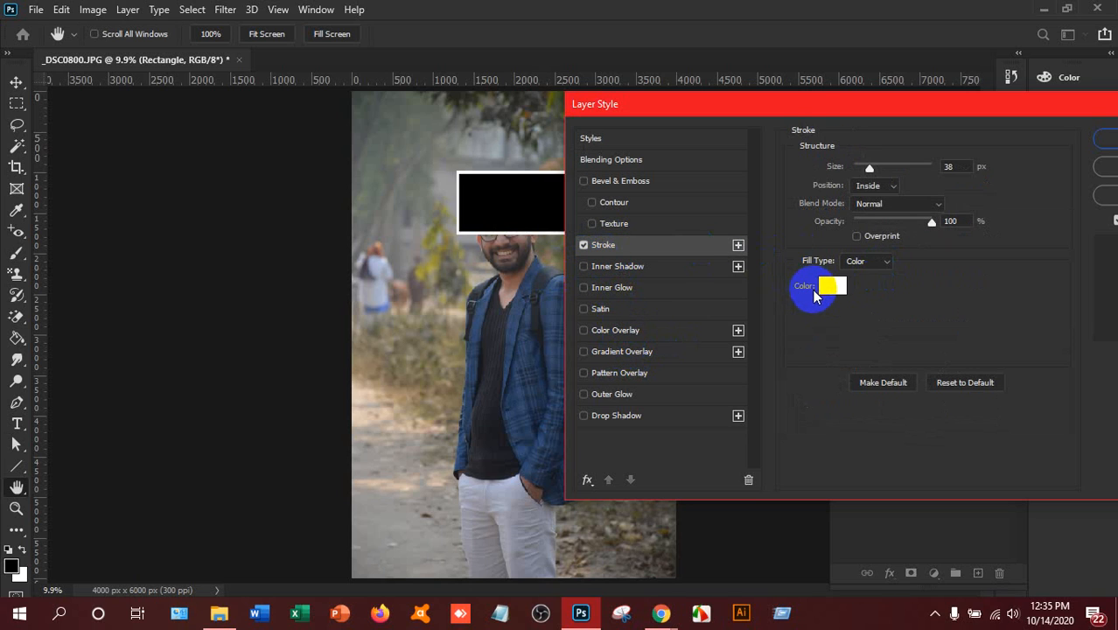
click(835, 287)
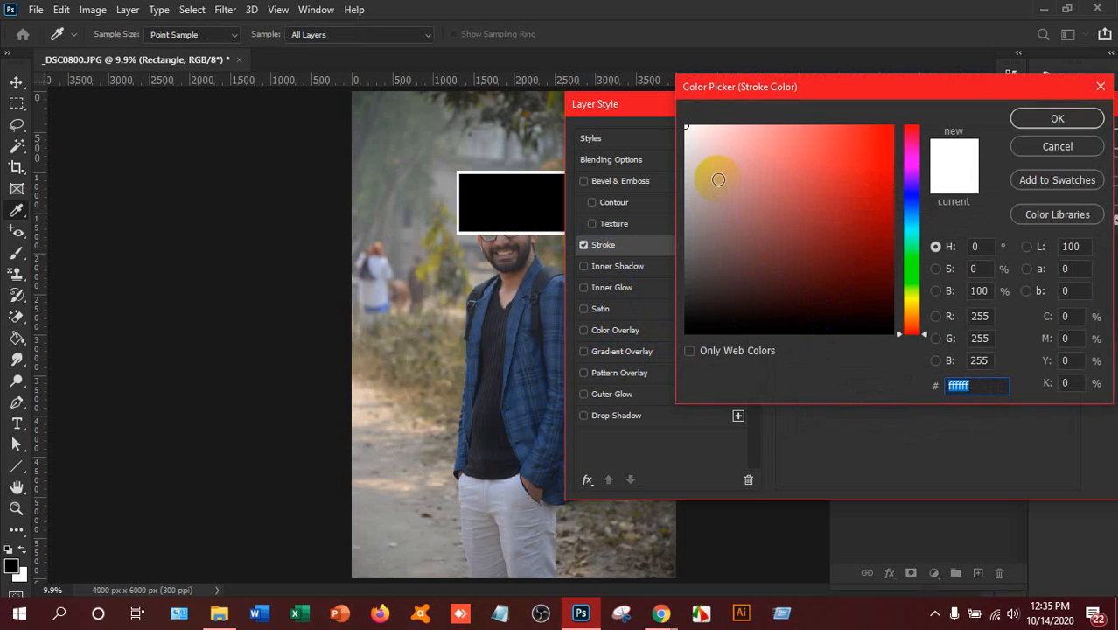
mouse_move(714, 175)
mouse_down()
mouse_move(699, 135)
mouse_move(667, 103)
mouse_up()
click(1059, 116)
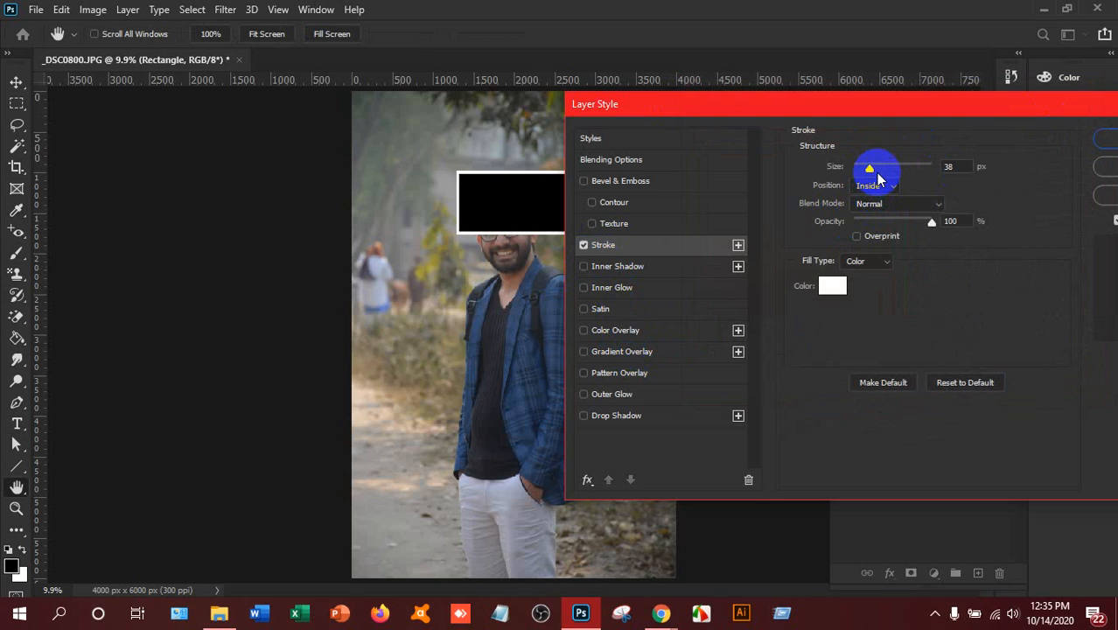
mouse_move(877, 174)
mouse_down()
mouse_move(859, 168)
mouse_move(878, 171)
mouse_move(870, 166)
mouse_up()
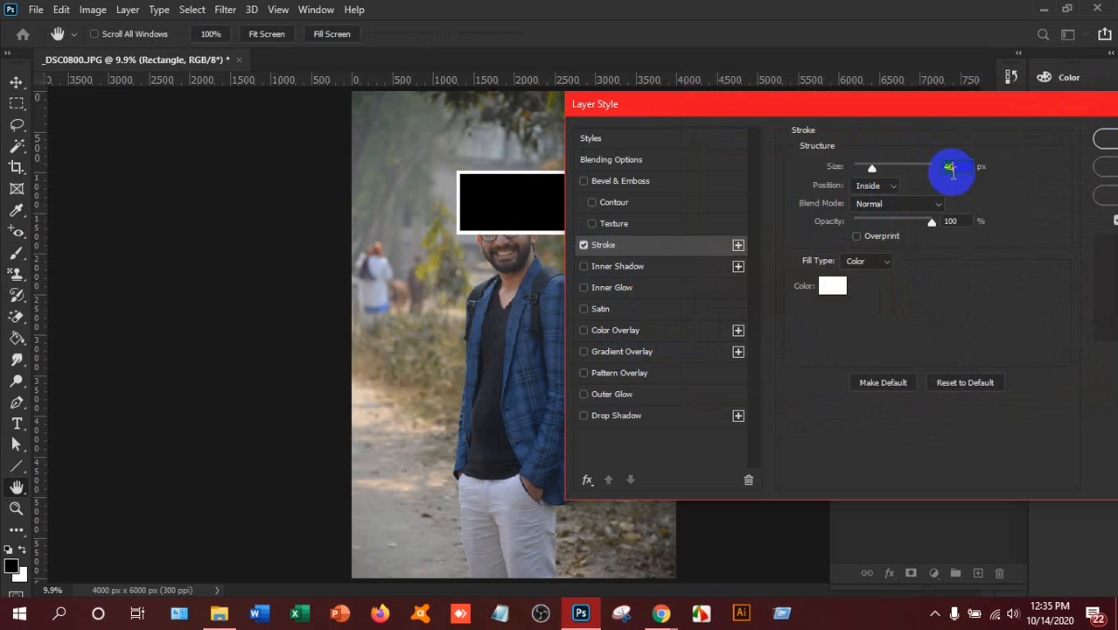
text(50)
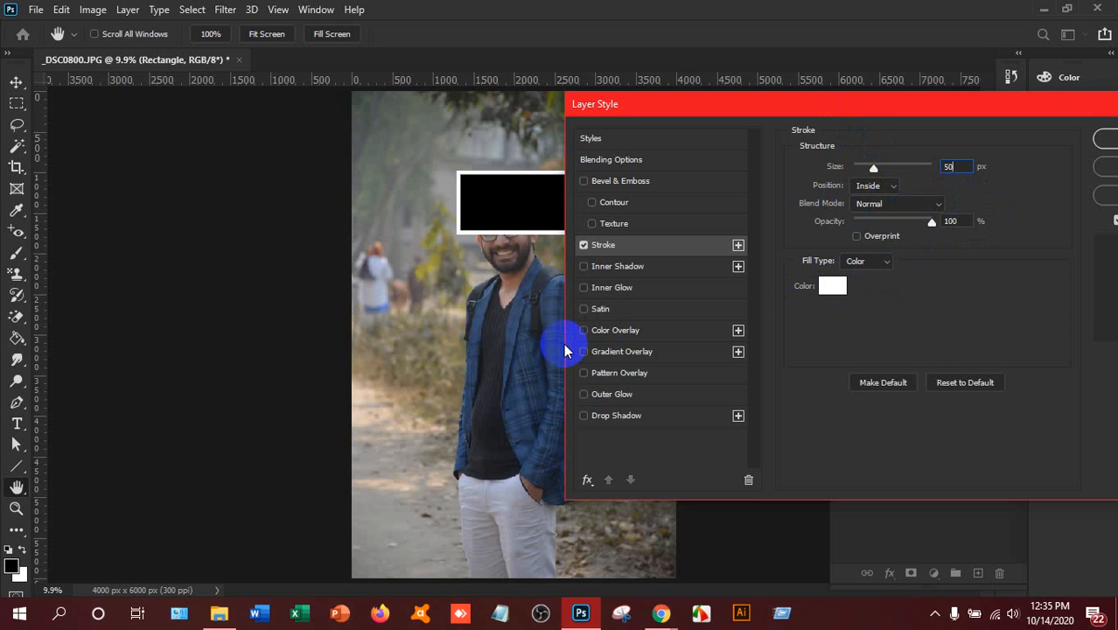
Add a Drop Shadow effect to the Rectangle layer with 43% opacity, 45° angle, 12 px distance and 9% spread, and apply the layer style
click(619, 418)
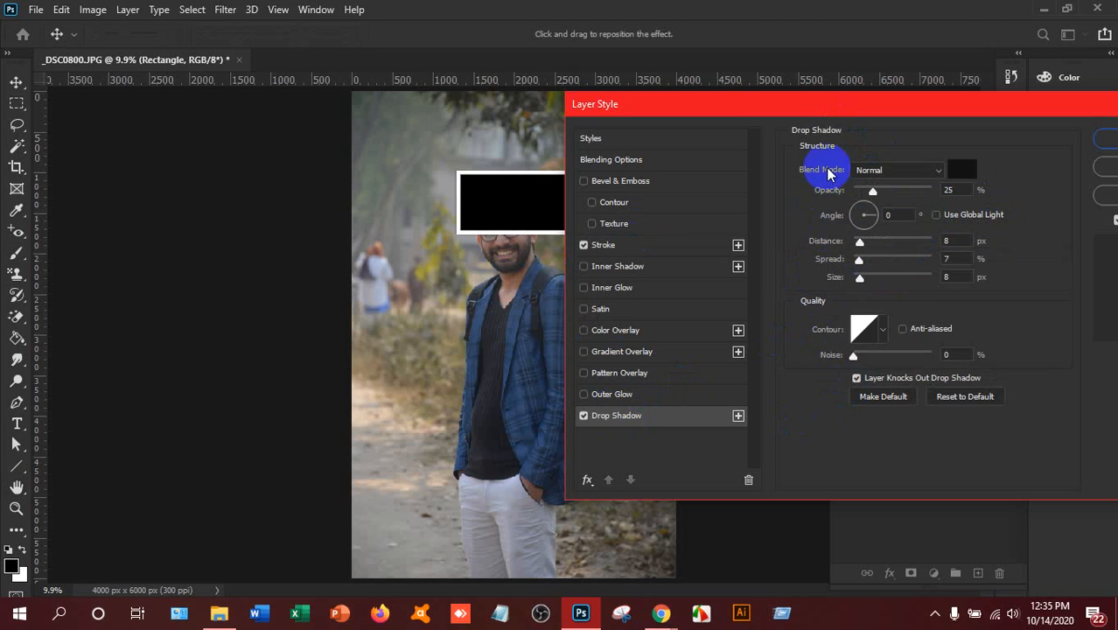
drag(849, 105, 922, 115)
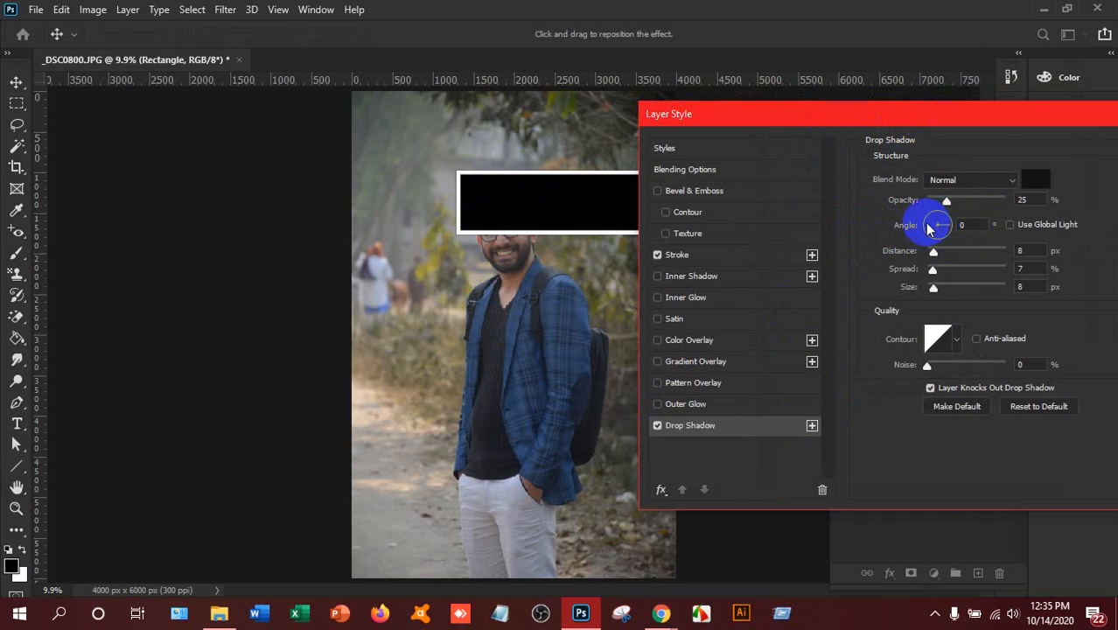
drag(937, 228, 943, 219)
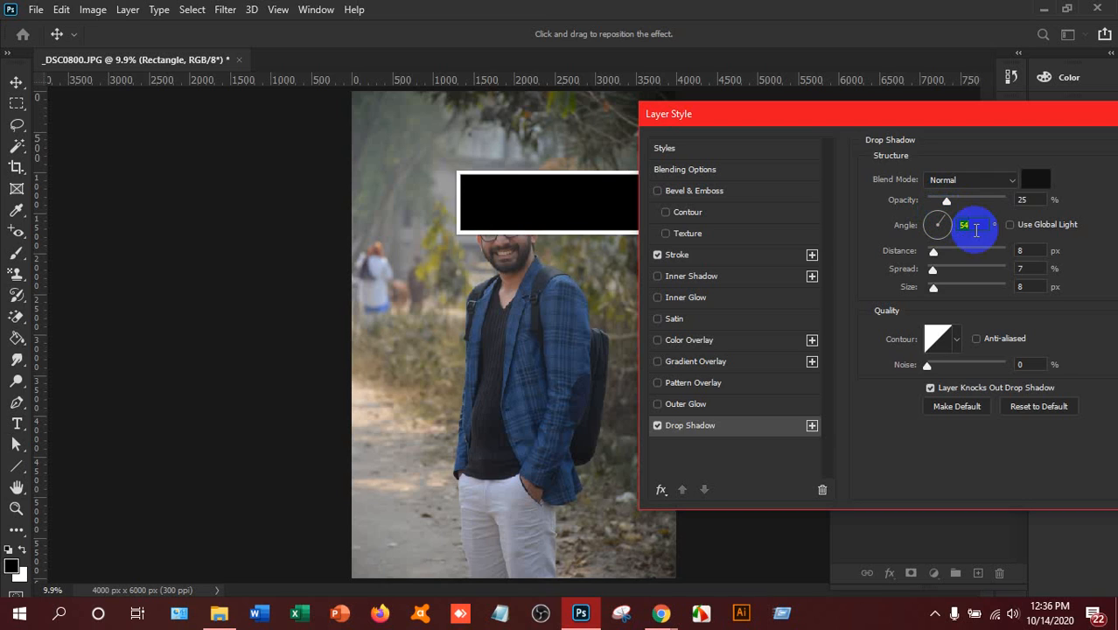
text(45)
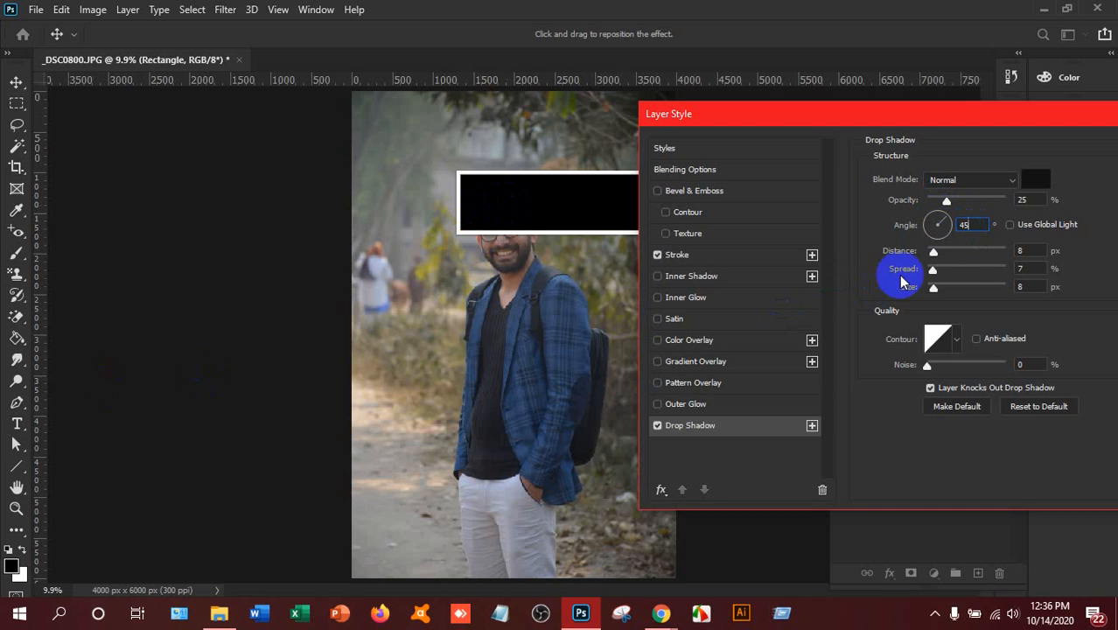
drag(932, 254, 937, 256)
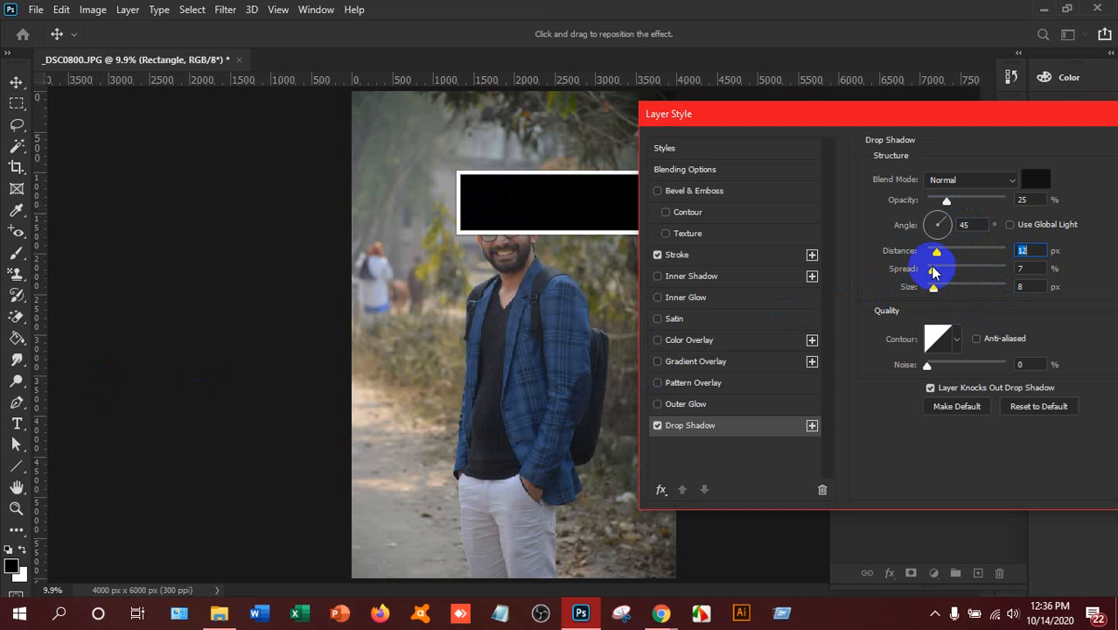
drag(935, 271, 937, 274)
drag(947, 201, 961, 210)
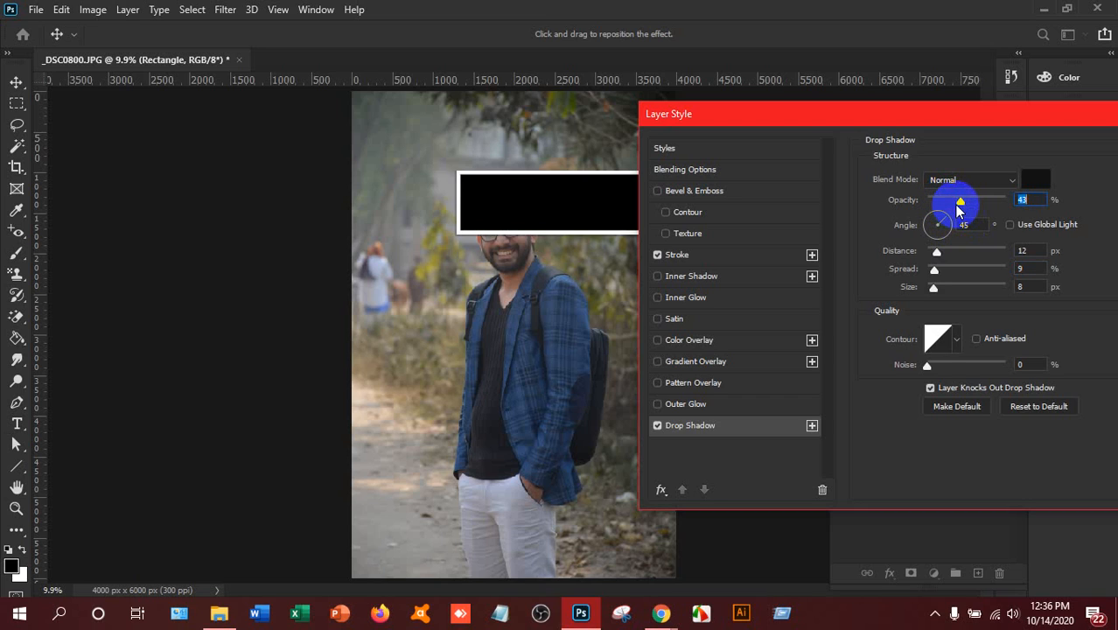
drag(1015, 110, 761, 192)
click(1003, 232)
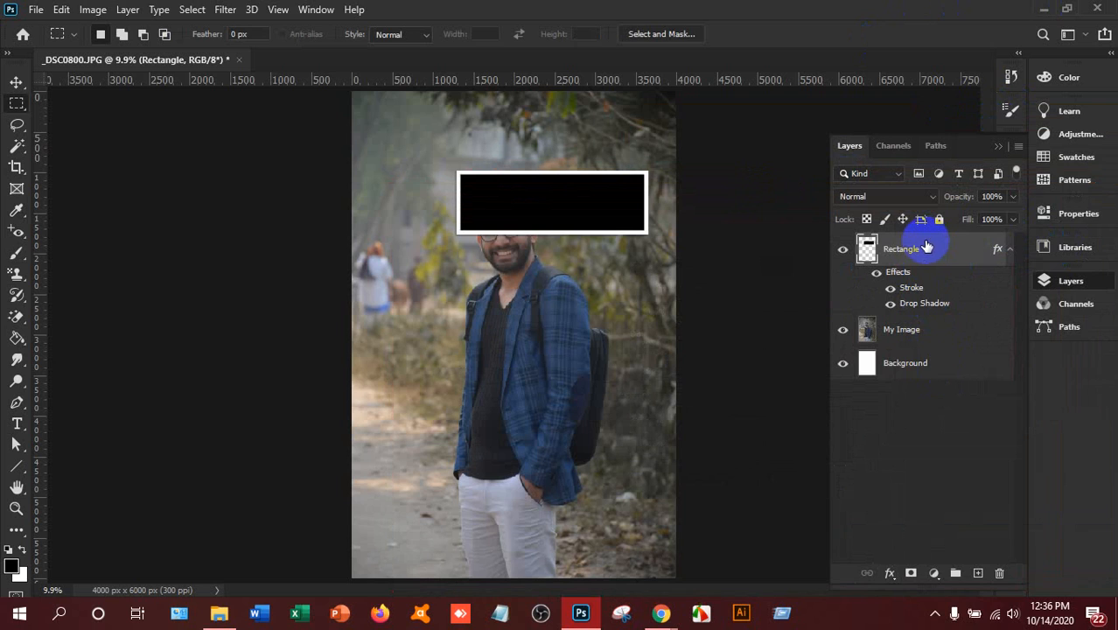
Place the Rectangle layer beneath My Image and create a clipping mask from My Image onto it
drag(910, 249, 902, 341)
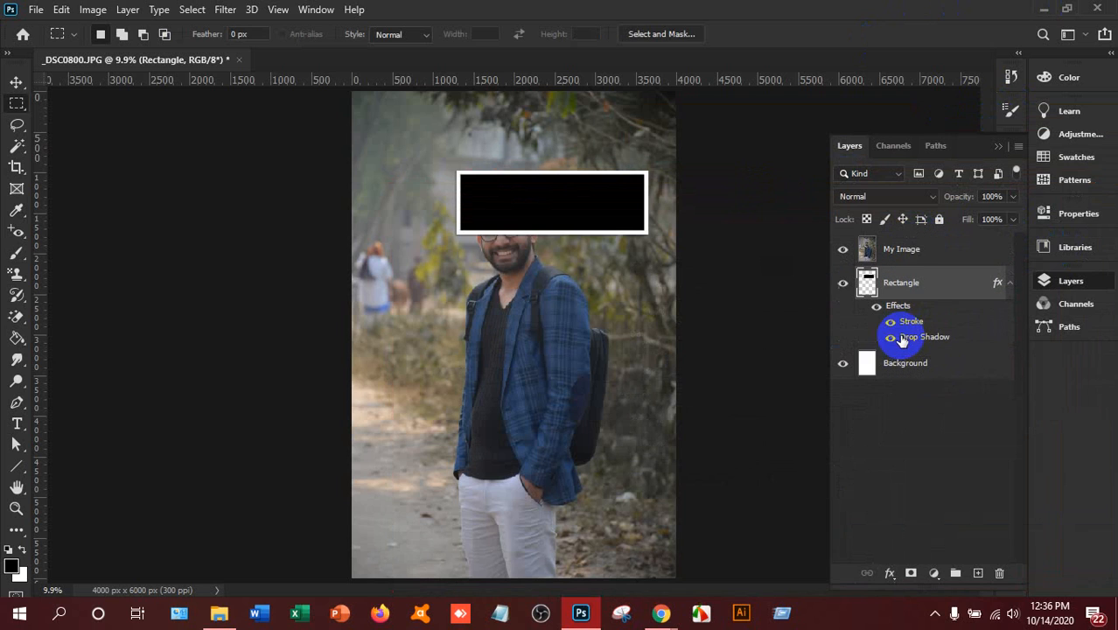
click(902, 253)
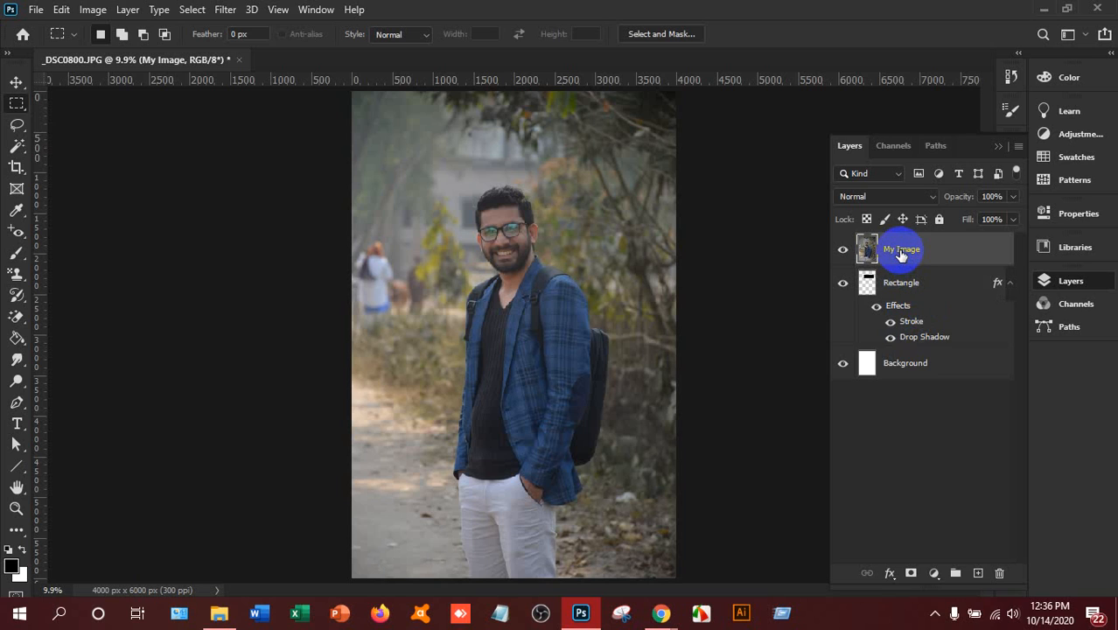
right_click(901, 253)
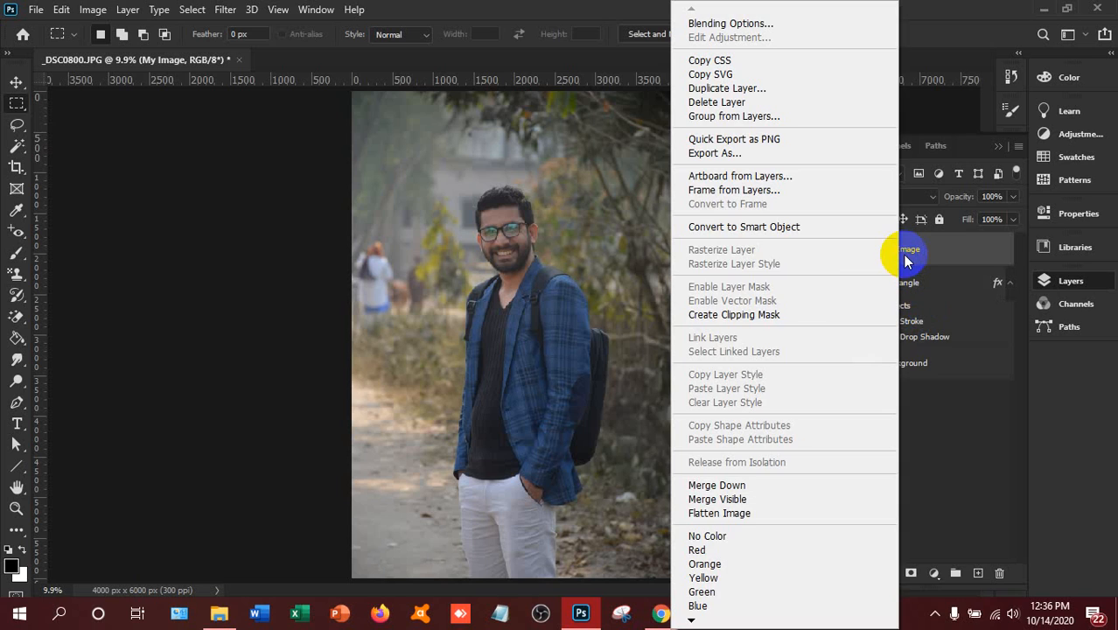
click(751, 312)
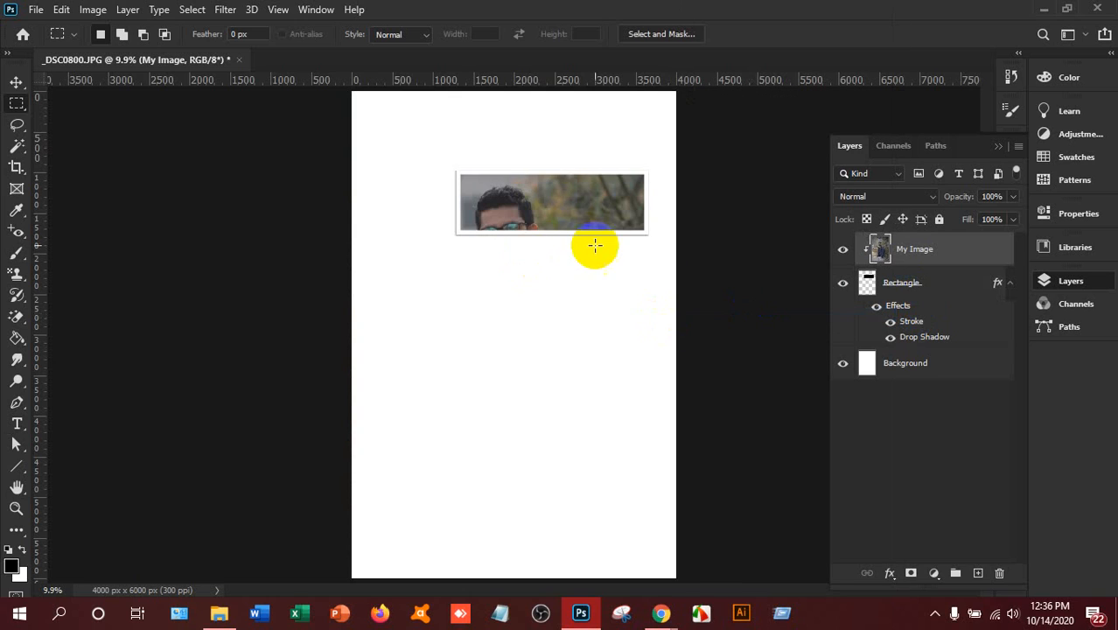
Shift the Rectangle layer slightly left and down to about X 2283, Y 1445 px so its strip frames the man's hair and glasses
click(24, 87)
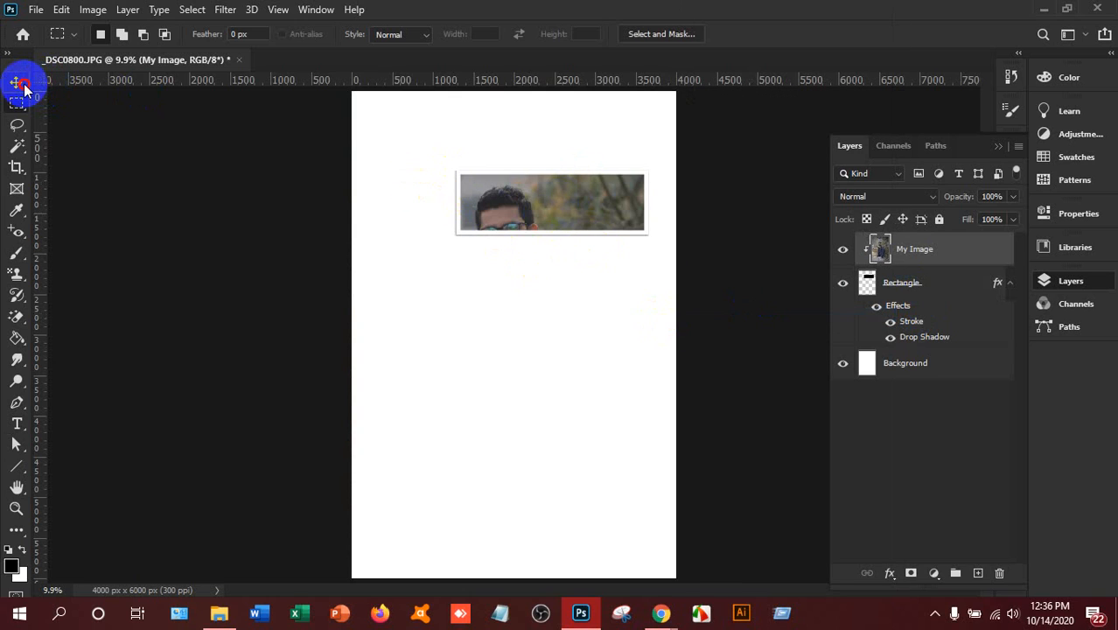
click(906, 290)
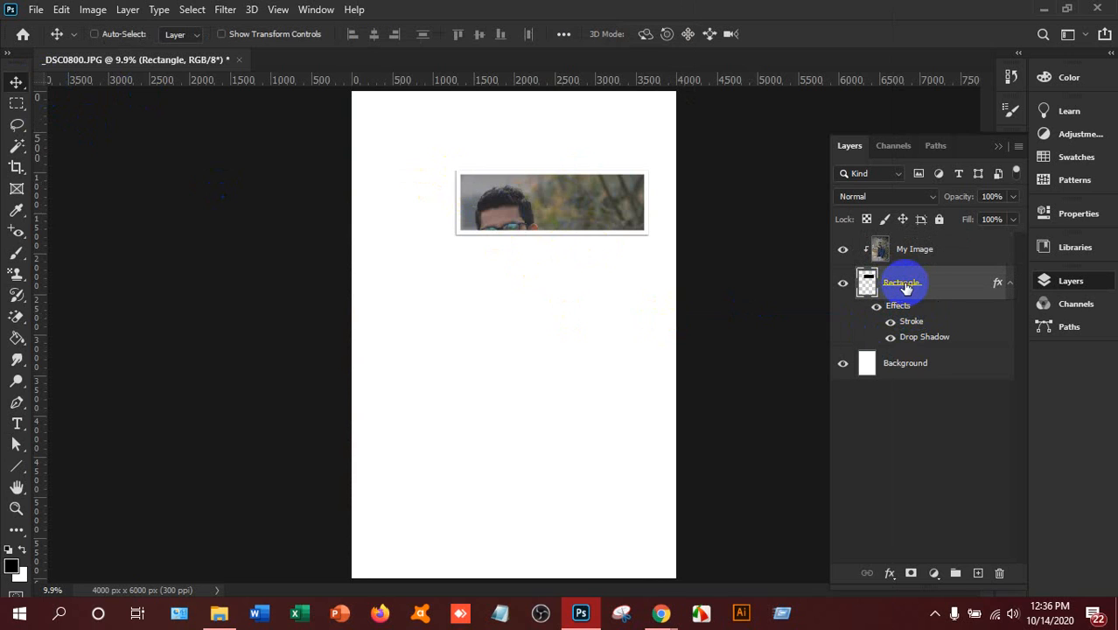
click(487, 212)
key(ctrl+t)
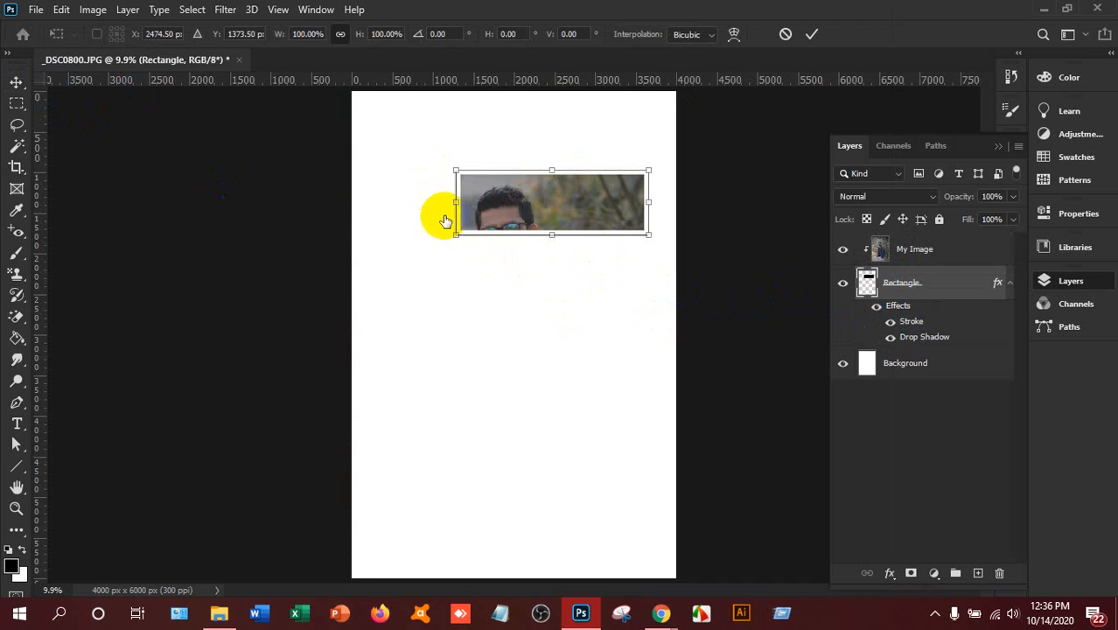
click(15, 83)
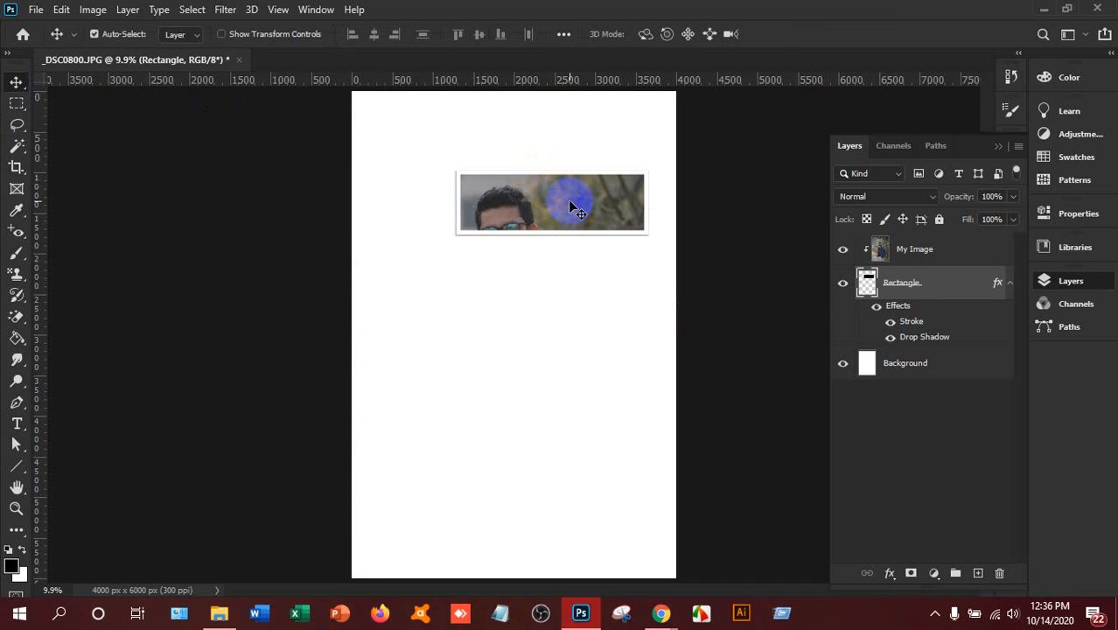
click(569, 206)
key(ctrl+t)
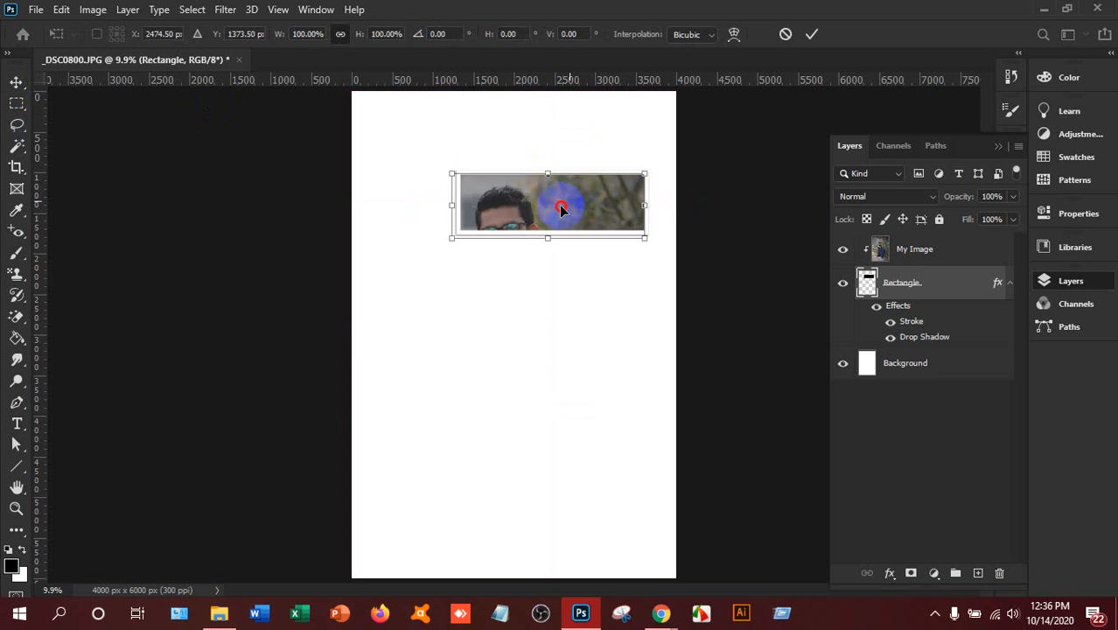
mouse_move(561, 208)
mouse_down()
mouse_move(541, 216)
mouse_move(546, 257)
mouse_move(525, 297)
mouse_move(535, 402)
mouse_move(584, 286)
mouse_move(582, 230)
mouse_move(556, 217)
mouse_up()
click(812, 34)
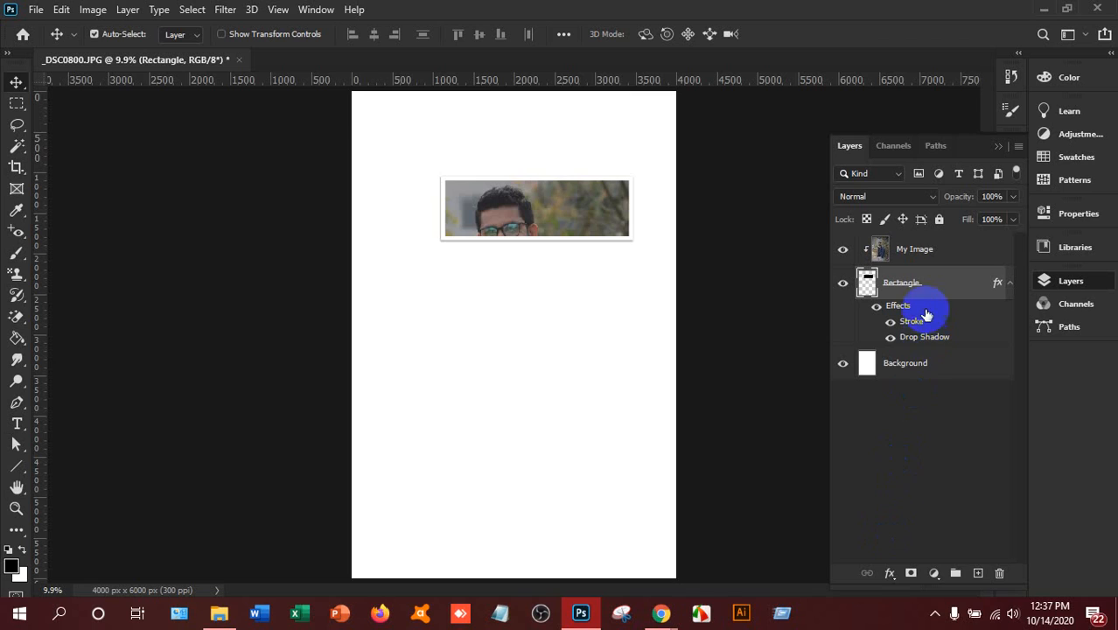
Duplicate the My Image and Rectangle layers together as a second clipped strip
click(913, 258)
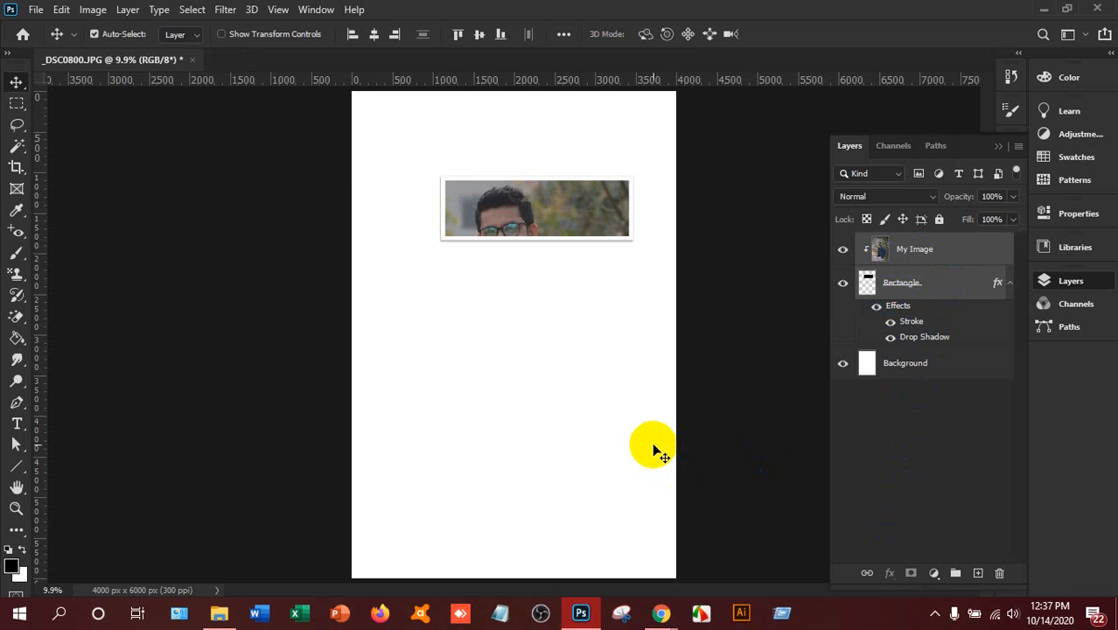
key(ctrl)
key(ctrl+j)
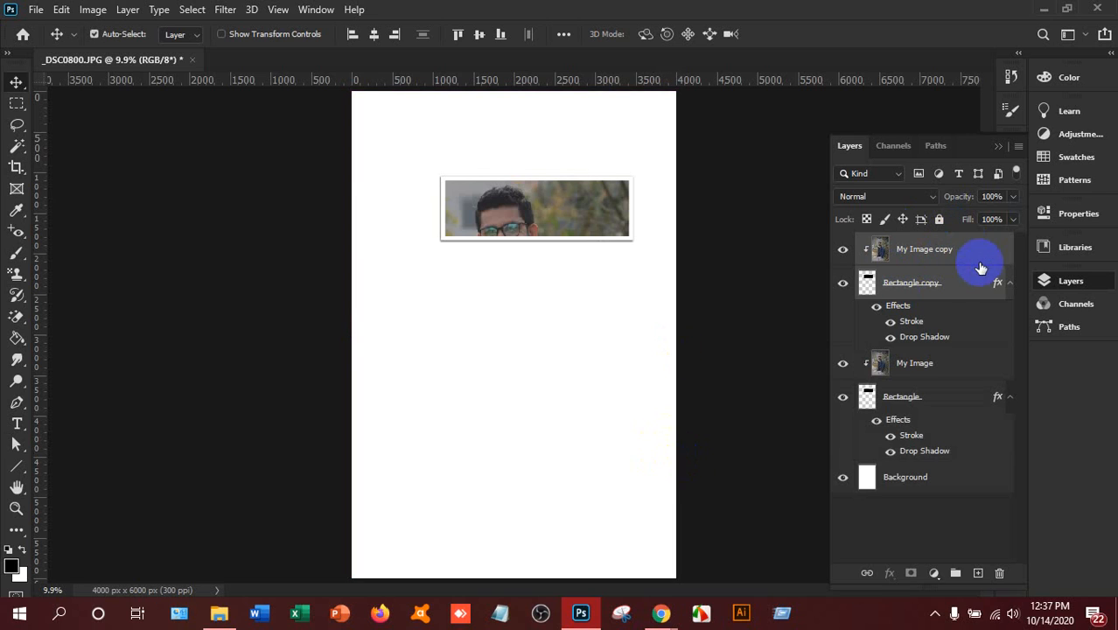
Move the duplicated rectangle down and left over the man's face, centred at about Y 1839 px and overlapping the first strip
click(930, 289)
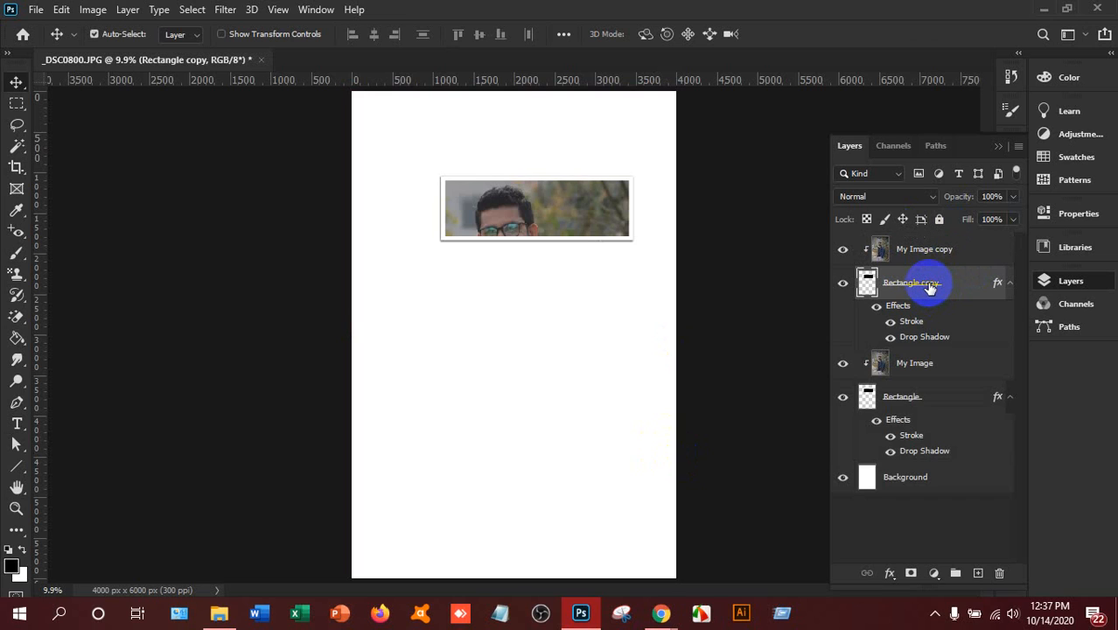
key(ctrl+t)
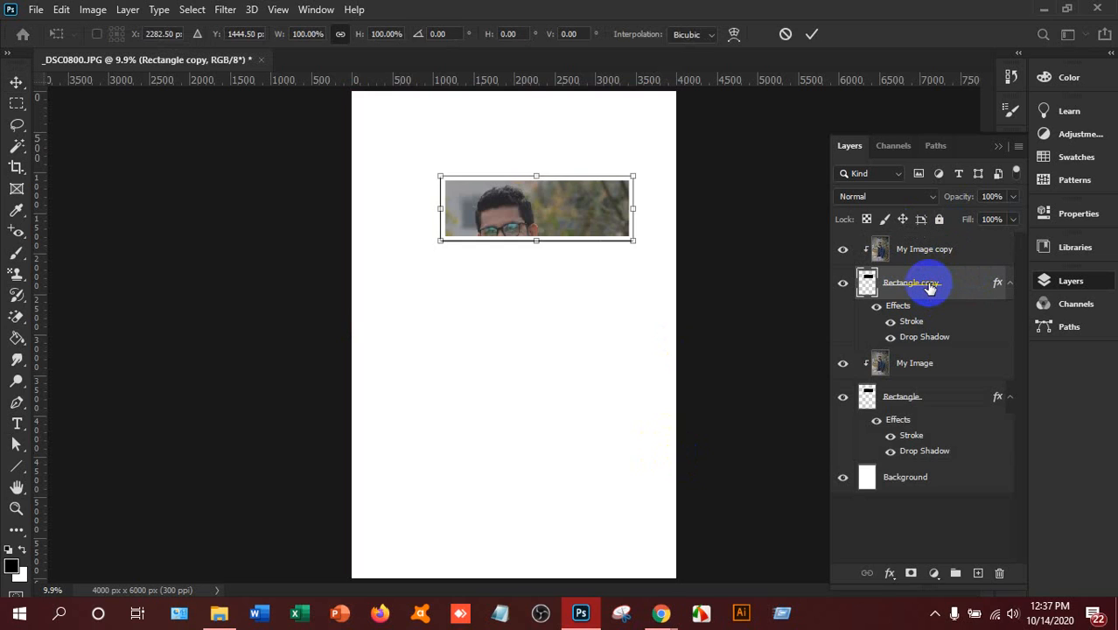
drag(532, 229, 467, 264)
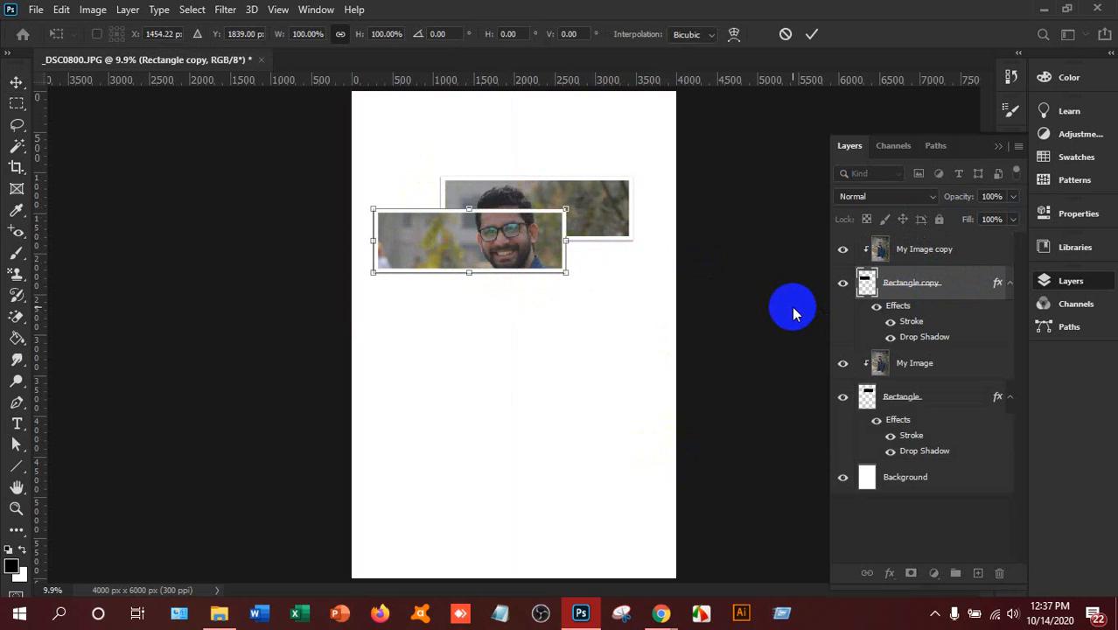
key(Return)
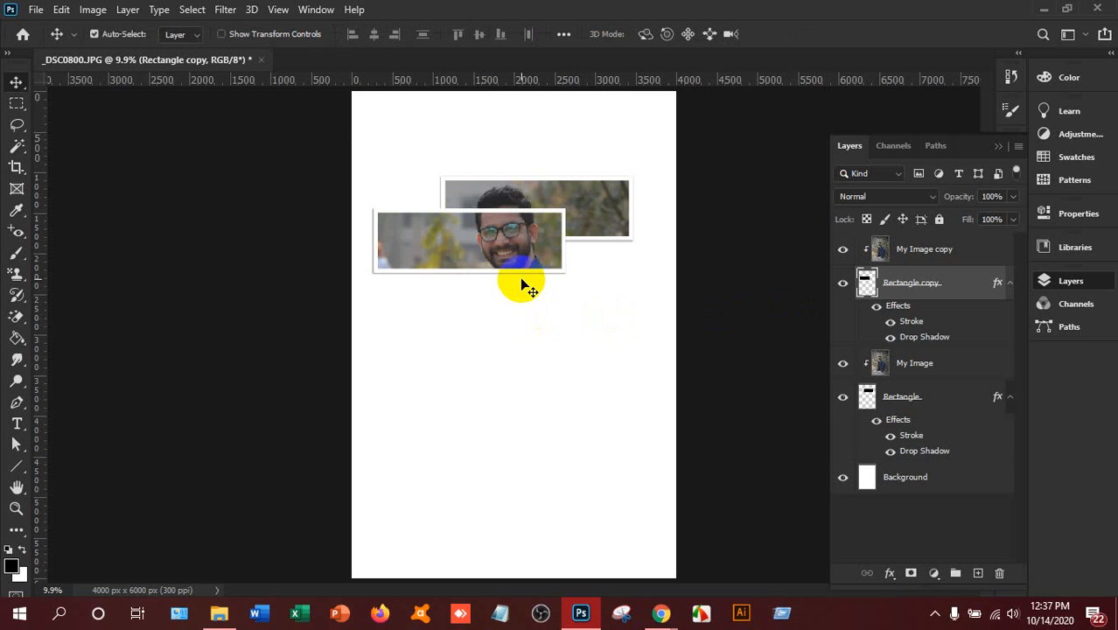
key(ctrl+t)
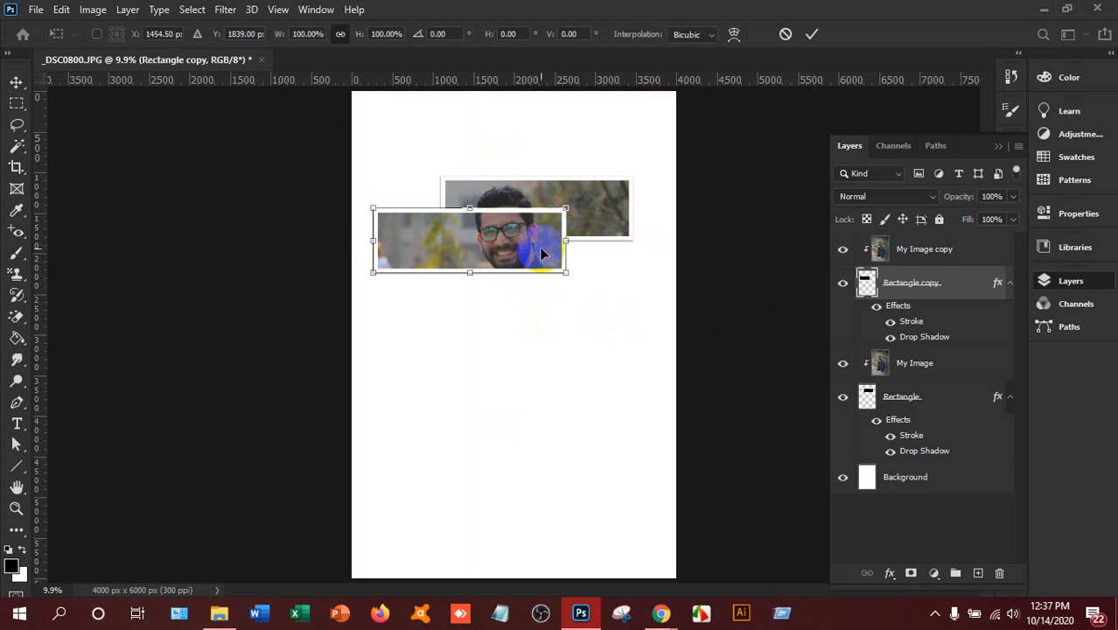
drag(540, 252, 562, 254)
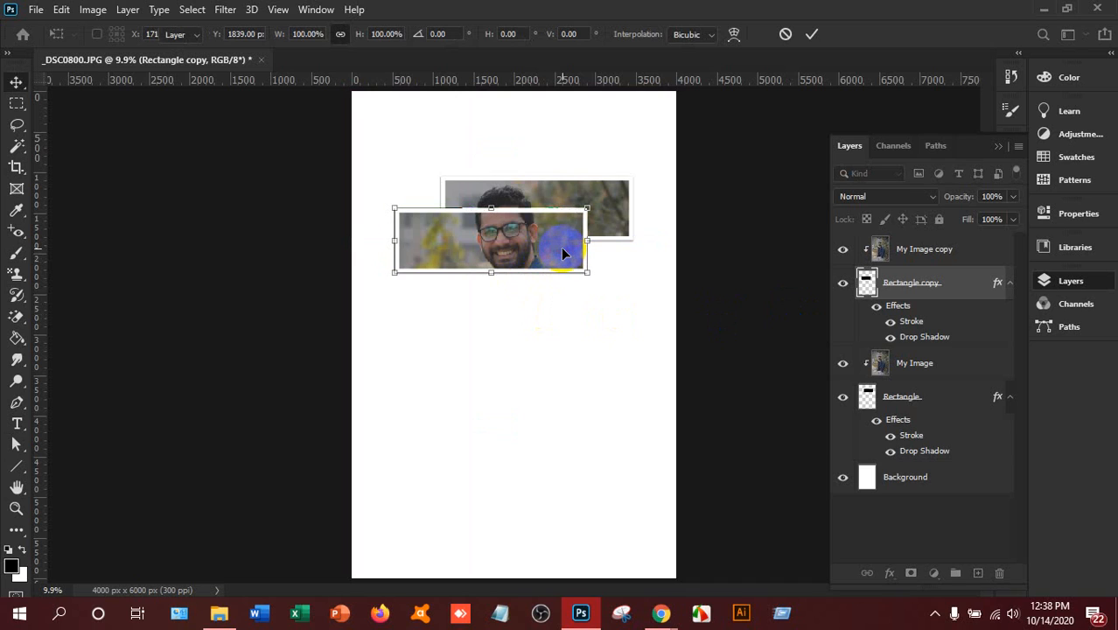
key(Return)
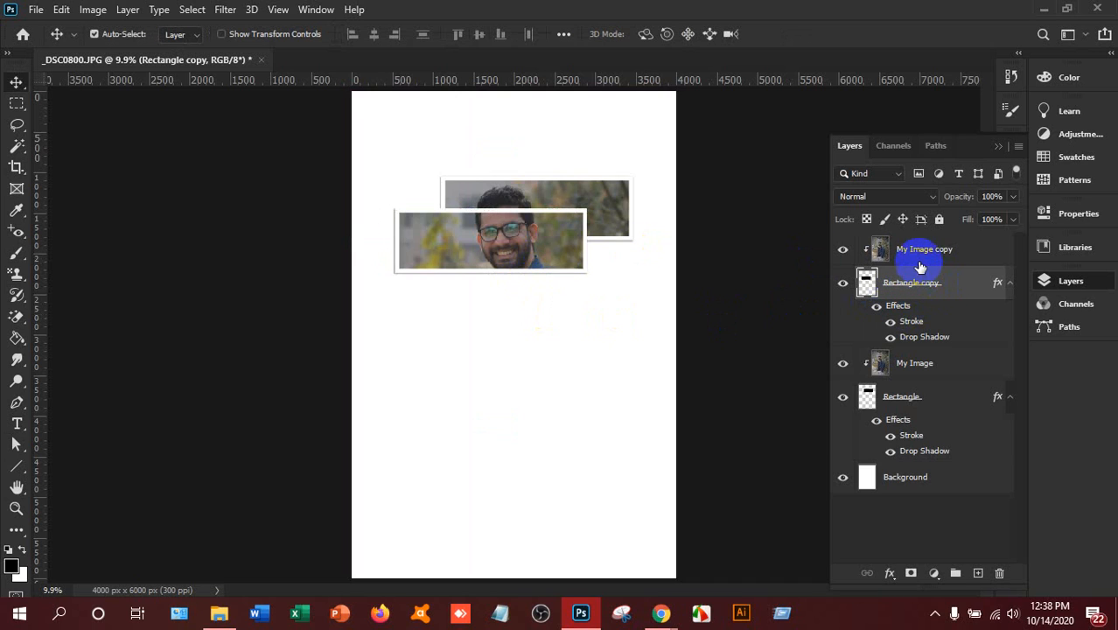
Duplicate the second strip's image and rectangle layers, and move the new rectangle down and right to about X 2445, Y 2234 px
shift+click(923, 256)
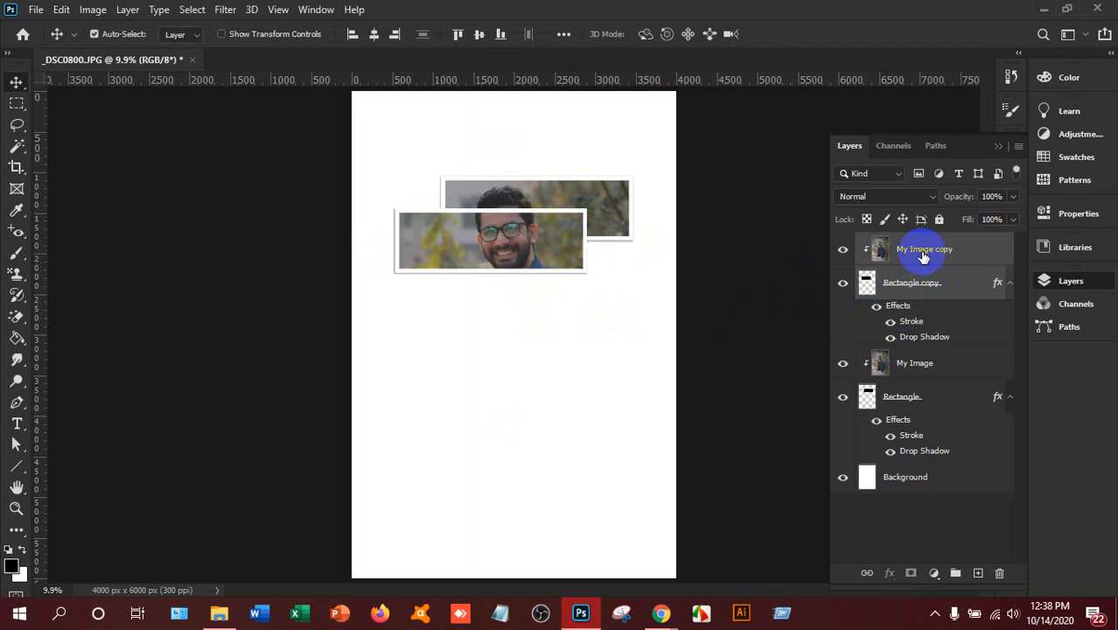
key(ctrl+j)
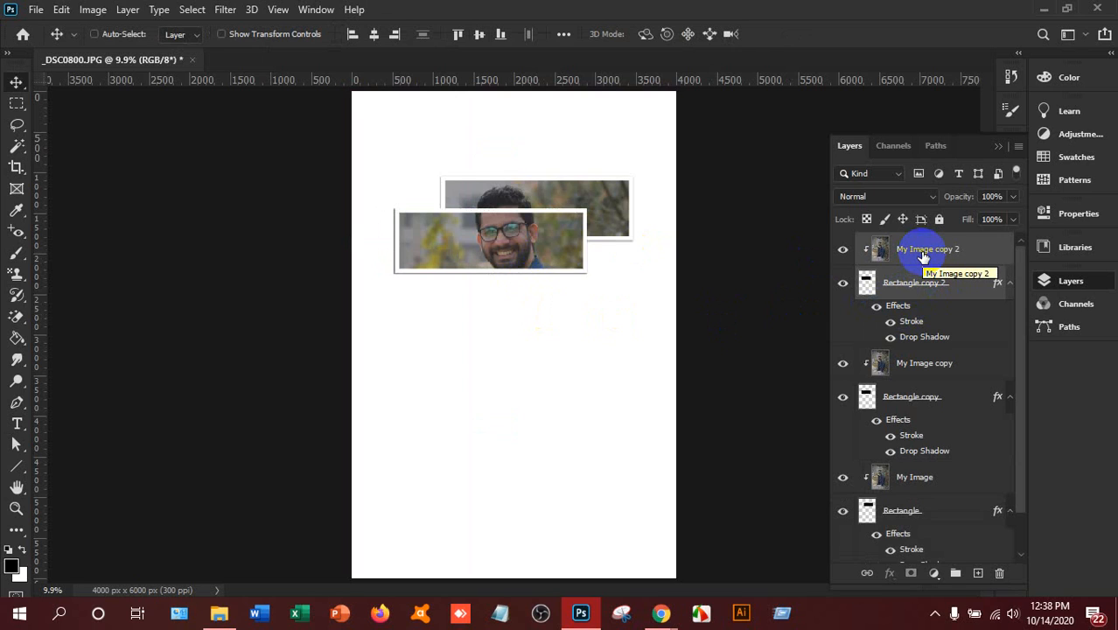
click(927, 299)
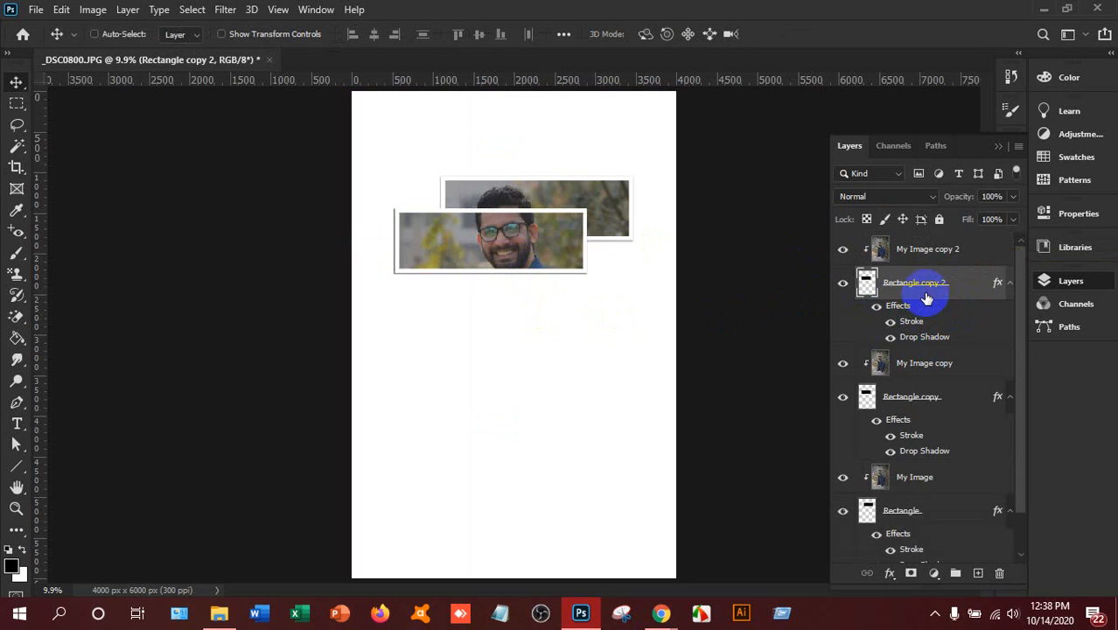
key(ctrl+t)
mouse_move(524, 259)
mouse_down()
mouse_move(569, 292)
mouse_move(587, 289)
mouse_up()
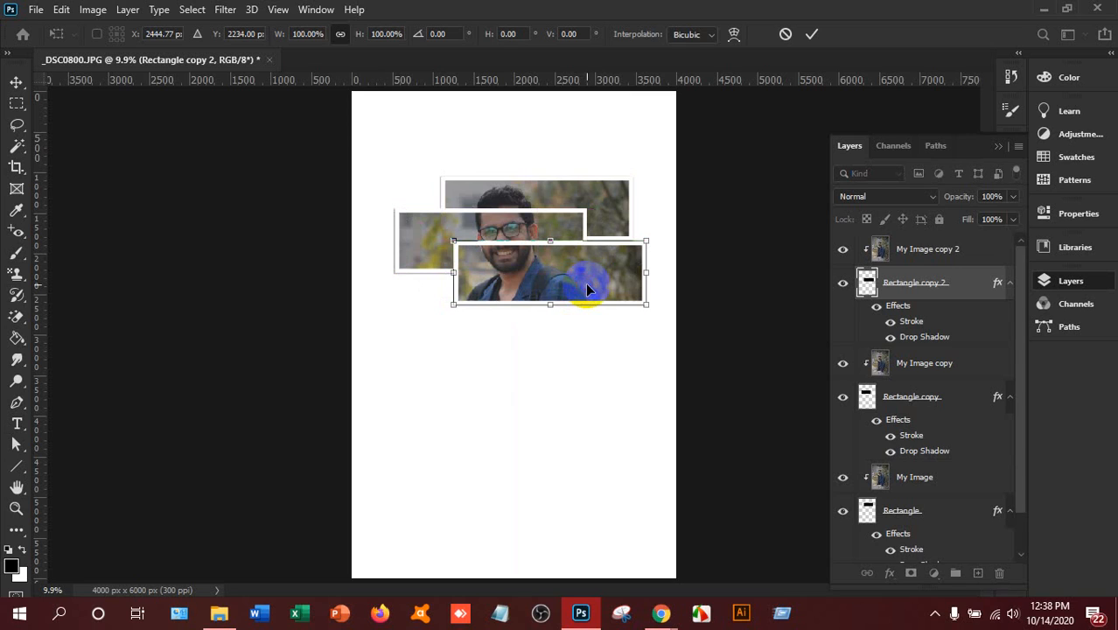
key(Return)
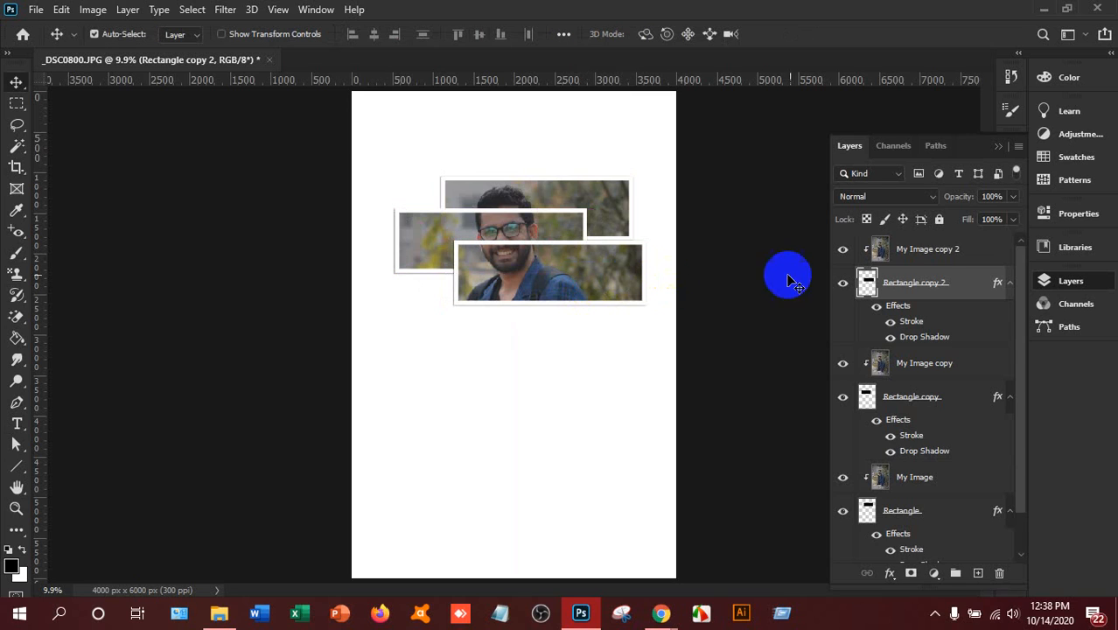
Duplicate the third strip's image and rectangle layers, and move the new rectangle down and left to about X 1596, Y 2870 px
shift+click(930, 262)
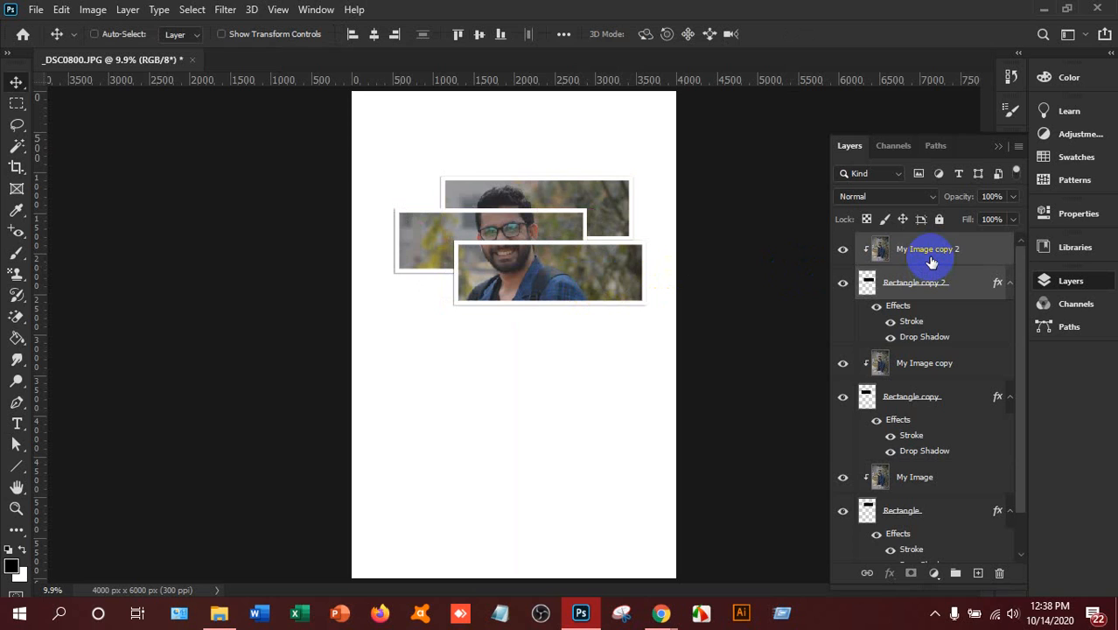
key(ctrl+j)
click(925, 290)
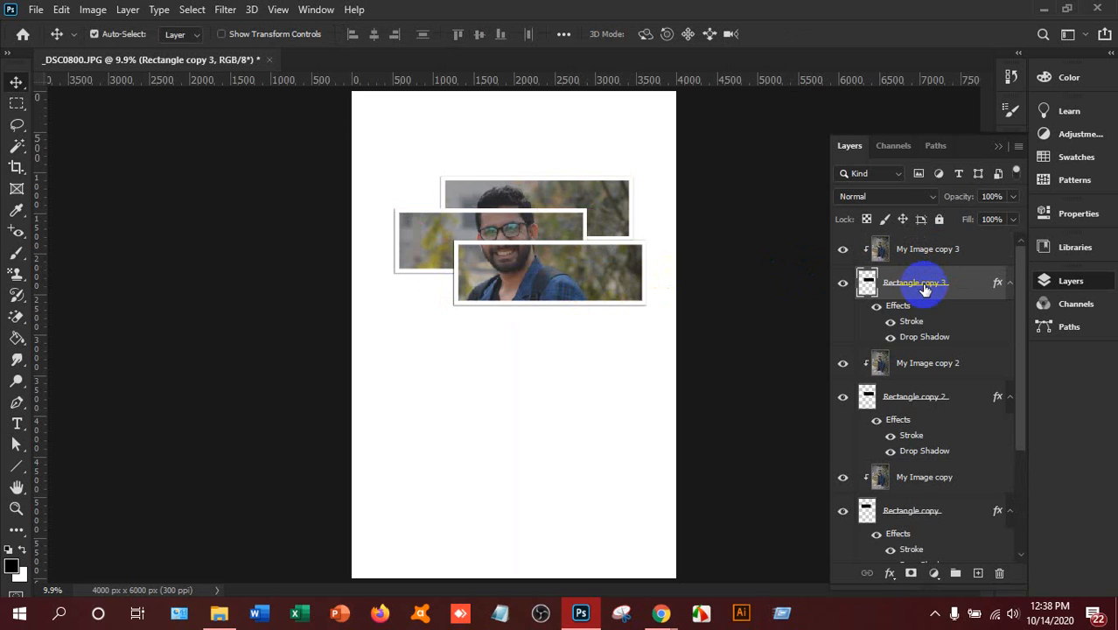
key(ctrl+t)
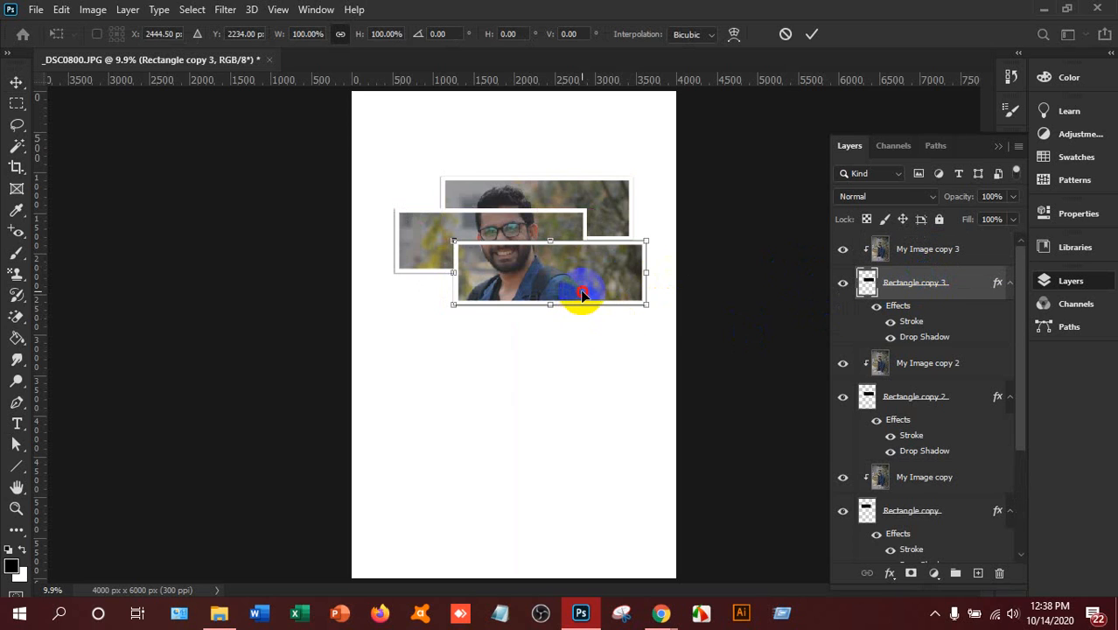
mouse_move(576, 302)
mouse_down()
mouse_move(511, 337)
mouse_move(515, 347)
mouse_up()
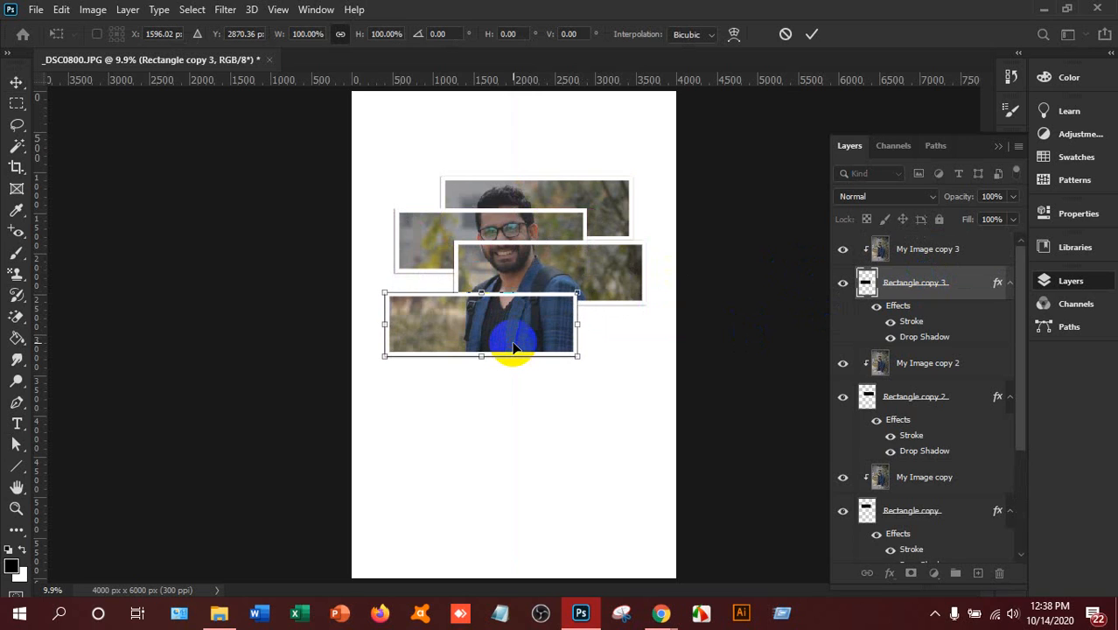
key(Return)
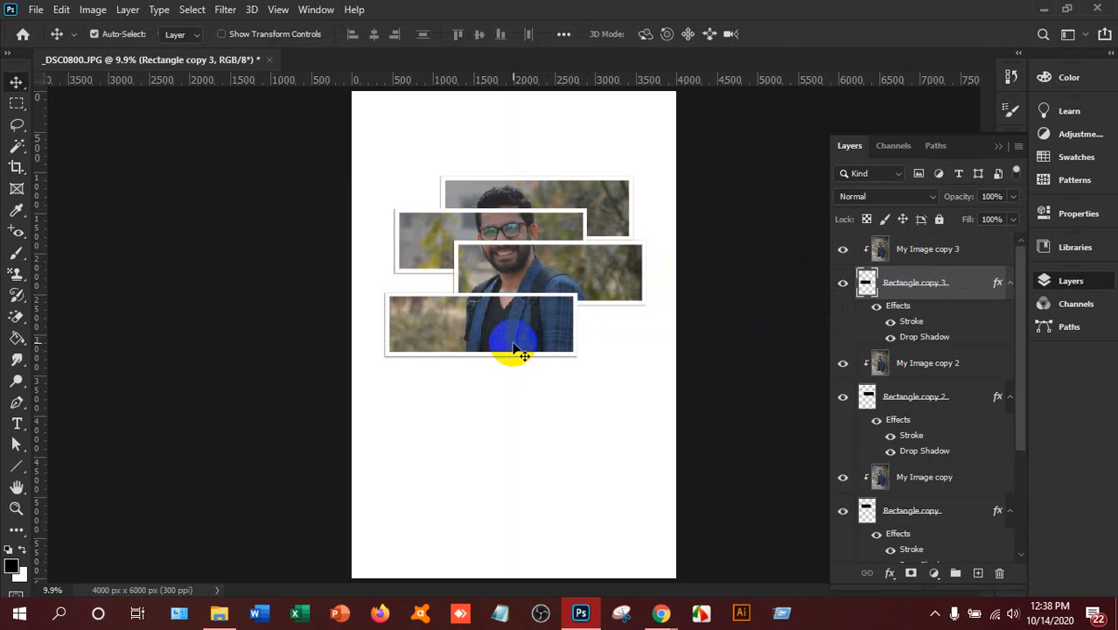
Duplicate the fourth strip's image and rectangle layers, and move the new rectangle down and right to about X 2627, Y 3183 px
ctrl+click(938, 264)
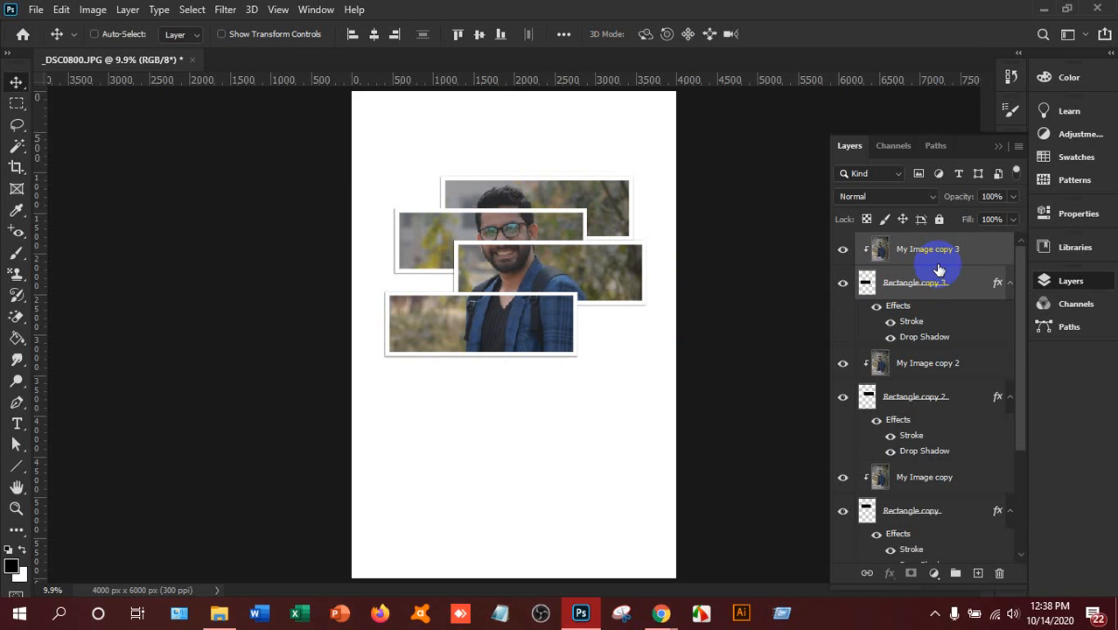
key(ctrl+j)
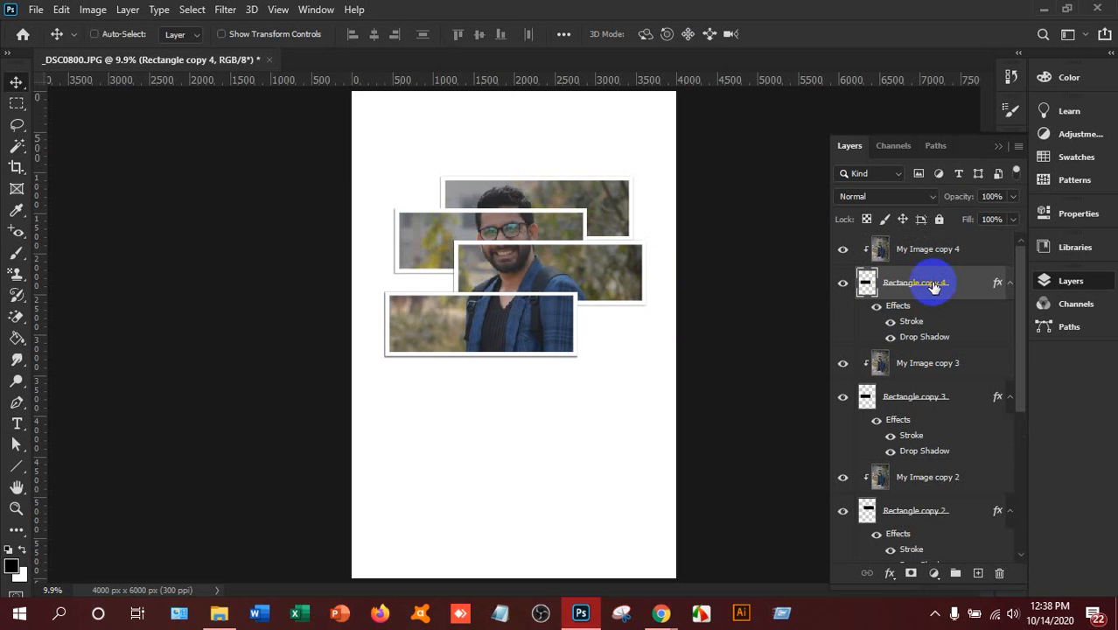
key(ctrl+t)
drag(541, 329, 625, 360)
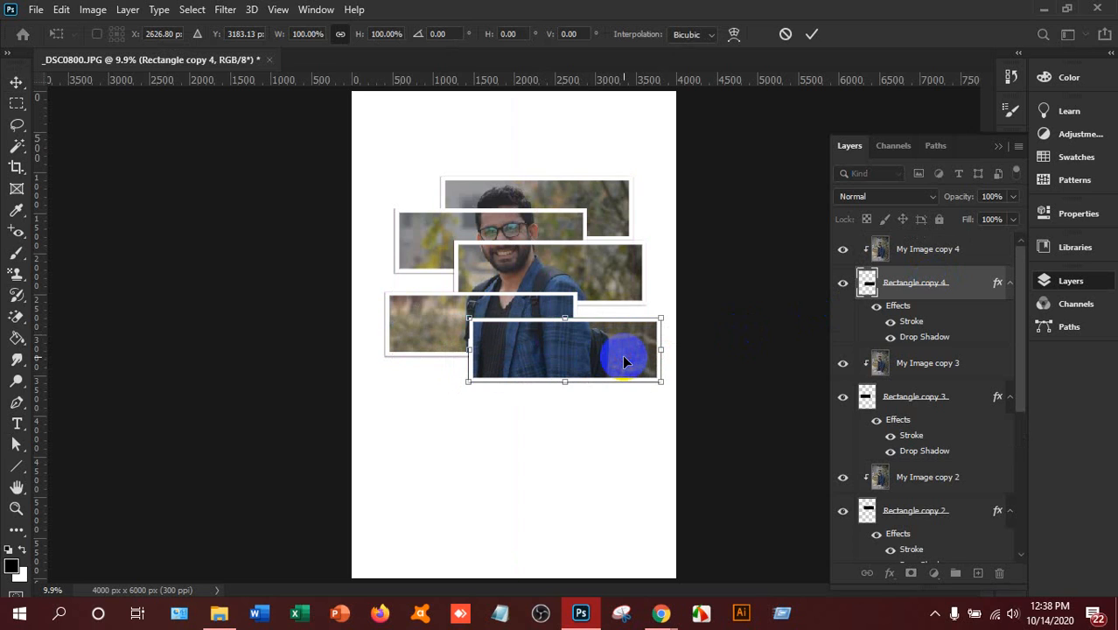
key(Return)
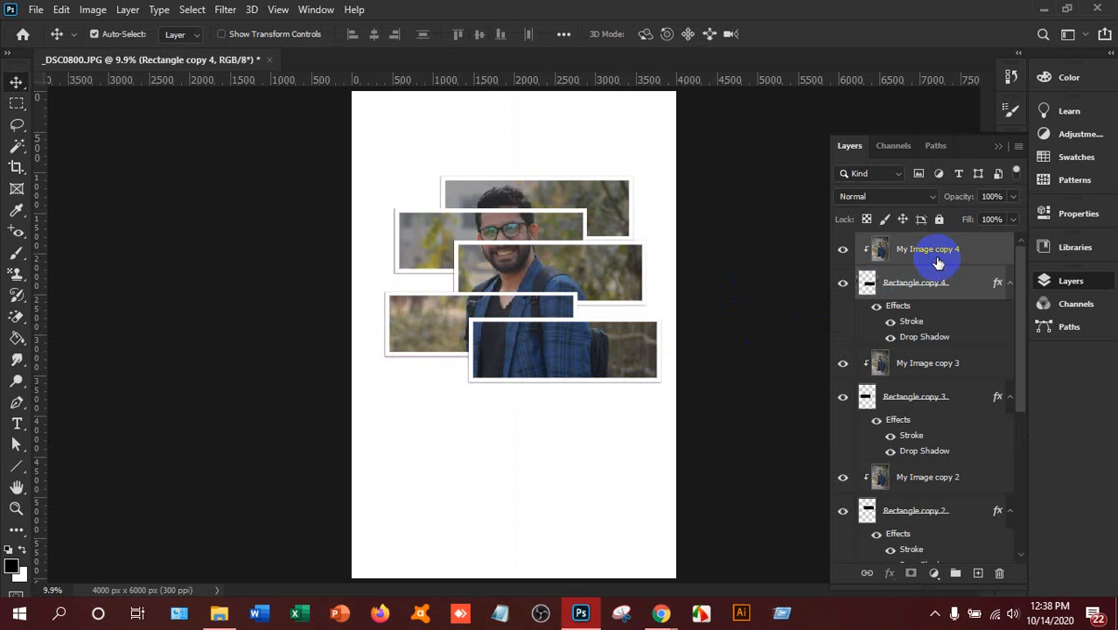
Duplicate the fifth strip's image and rectangle layers, and move the new rectangle down and left to about X 1444, Y 3578 px
shift+click(937, 261)
key(ctrl+j)
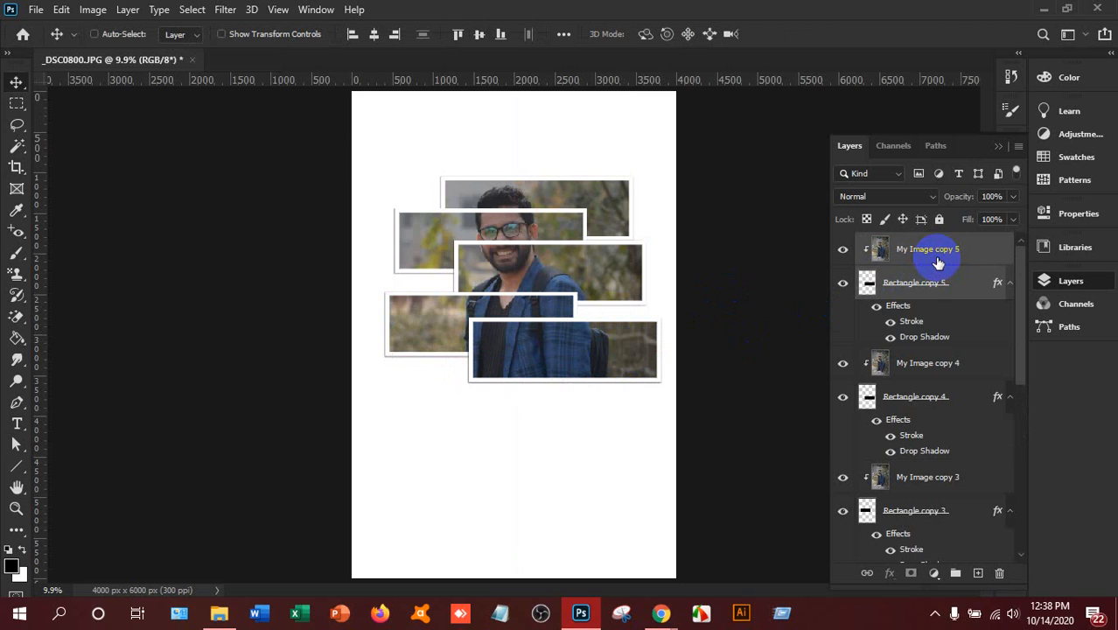
click(926, 285)
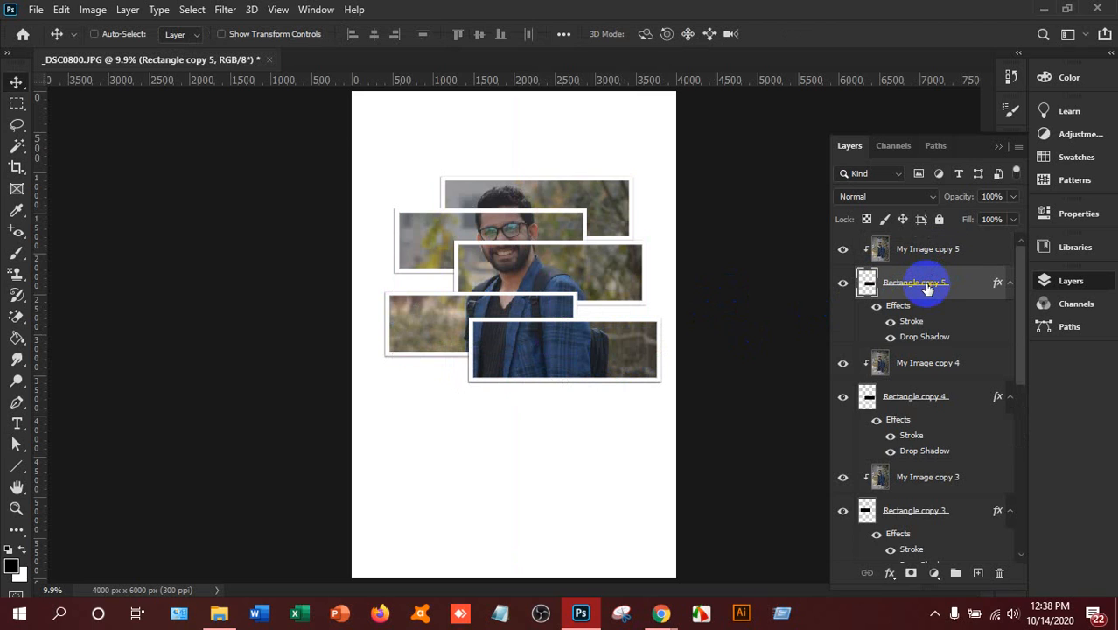
key(ctrl+t)
drag(614, 357, 525, 386)
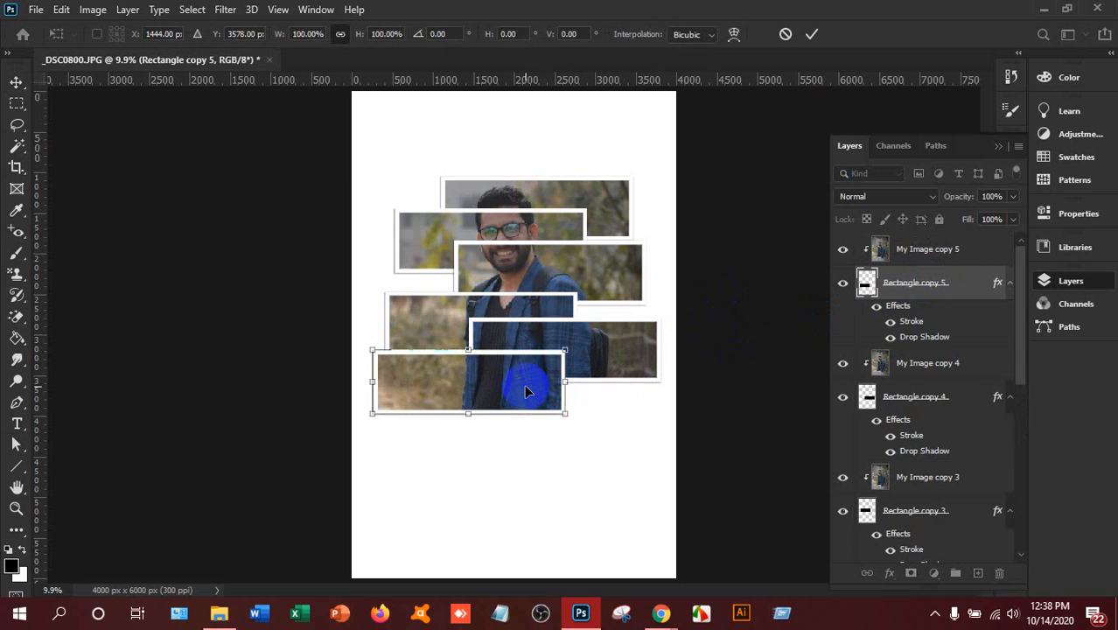
key(Return)
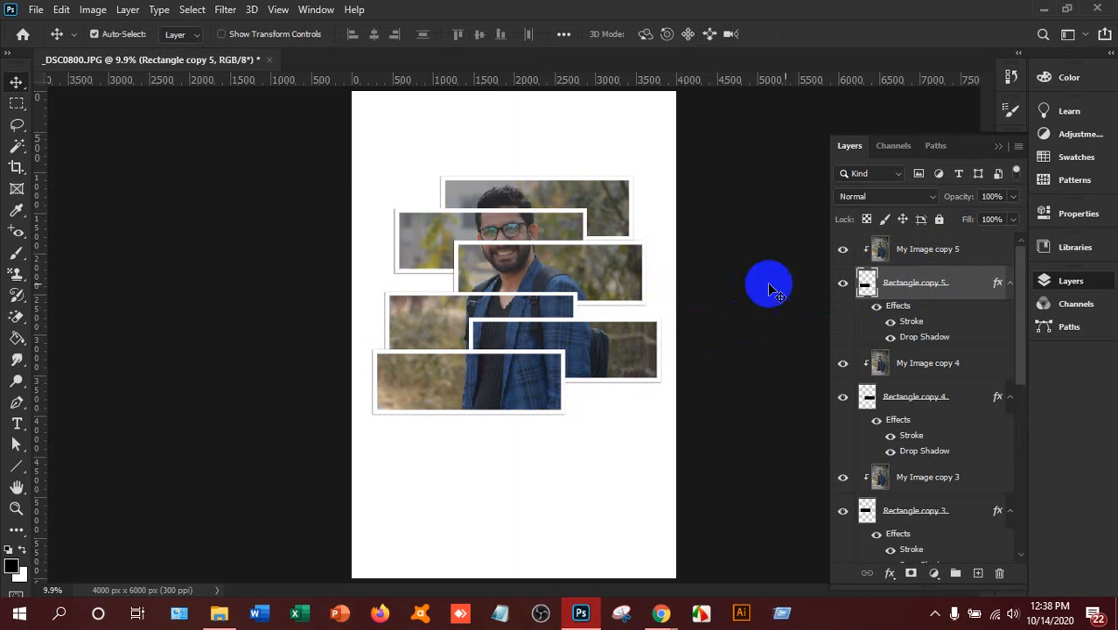
Duplicate the sixth strip's image and rectangle layers, and move the new rectangle down and right over the jacket to about Y 3820 px
click(962, 254)
key(ctrl+j)
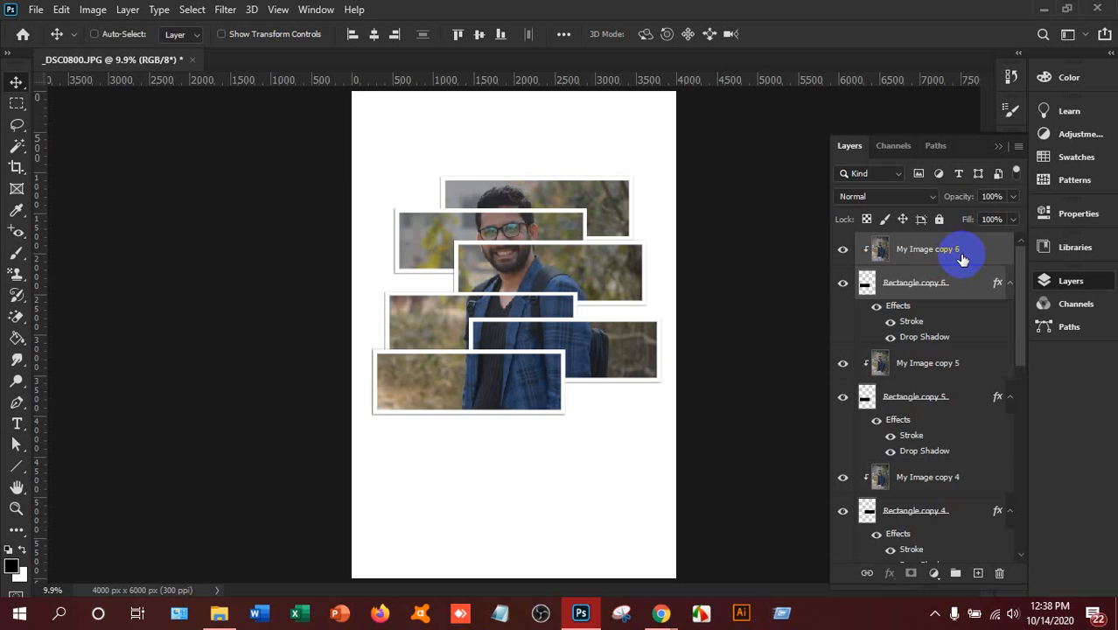
click(931, 296)
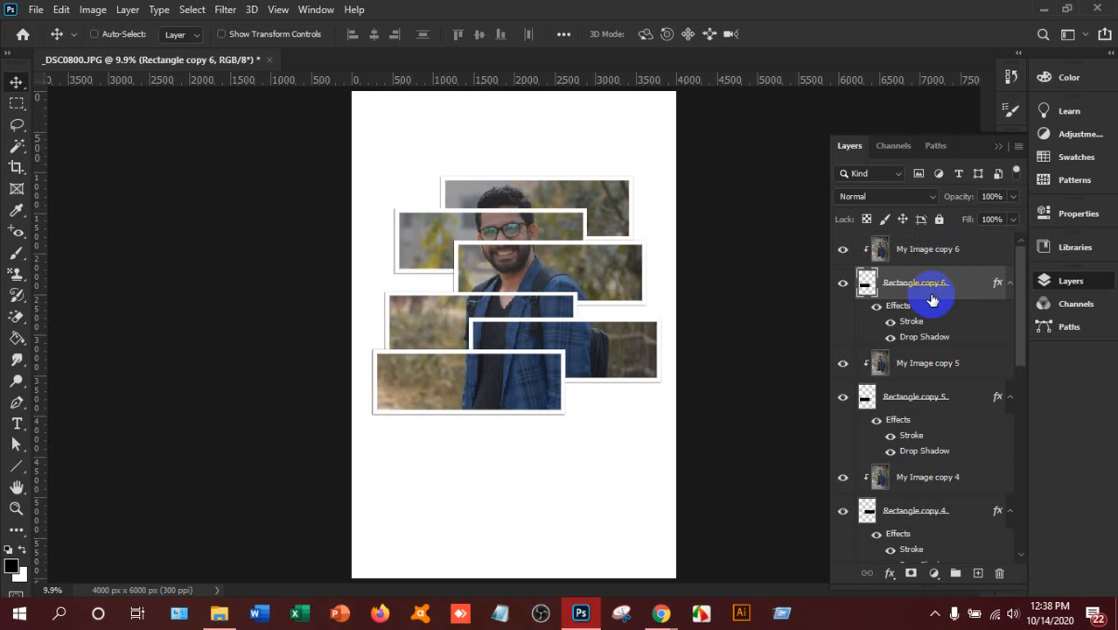
key(ctrl+t)
drag(504, 389, 585, 415)
key(Return)
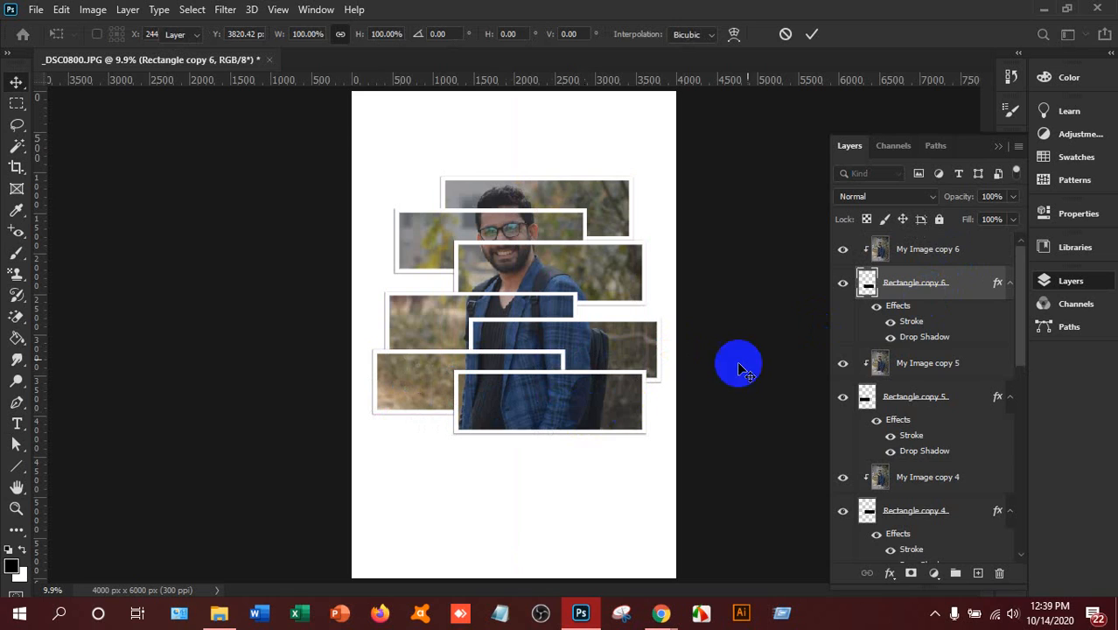
Duplicate the seventh strip's image and rectangle layers, and move the new rectangle down and left near the canvas edge, to about Y 4368 px
shift+click(907, 263)
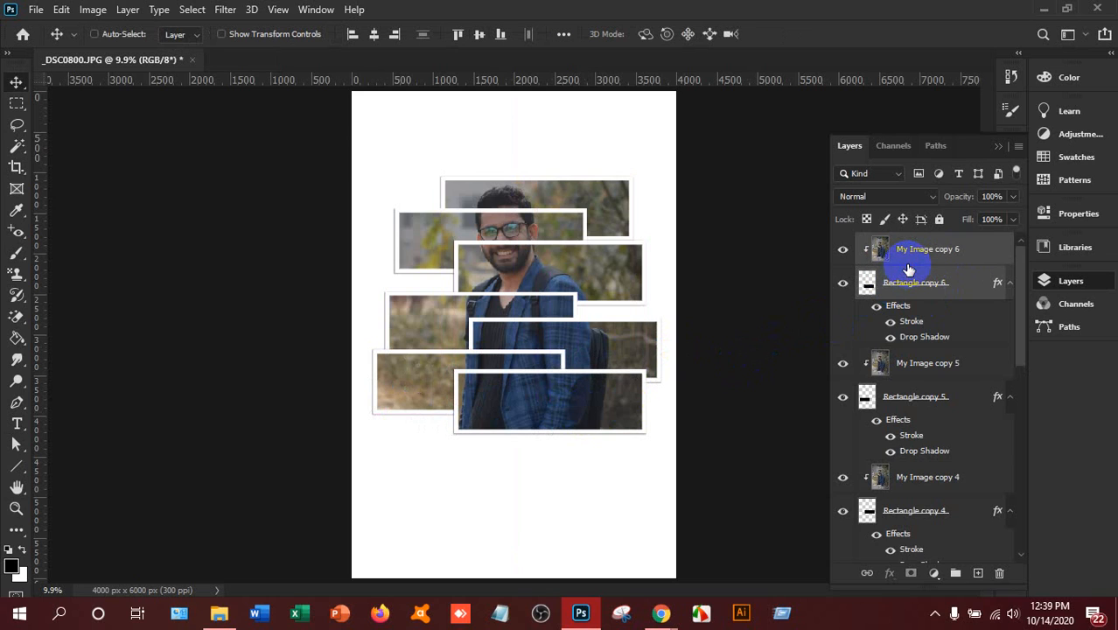
key(ctrl+j)
click(914, 285)
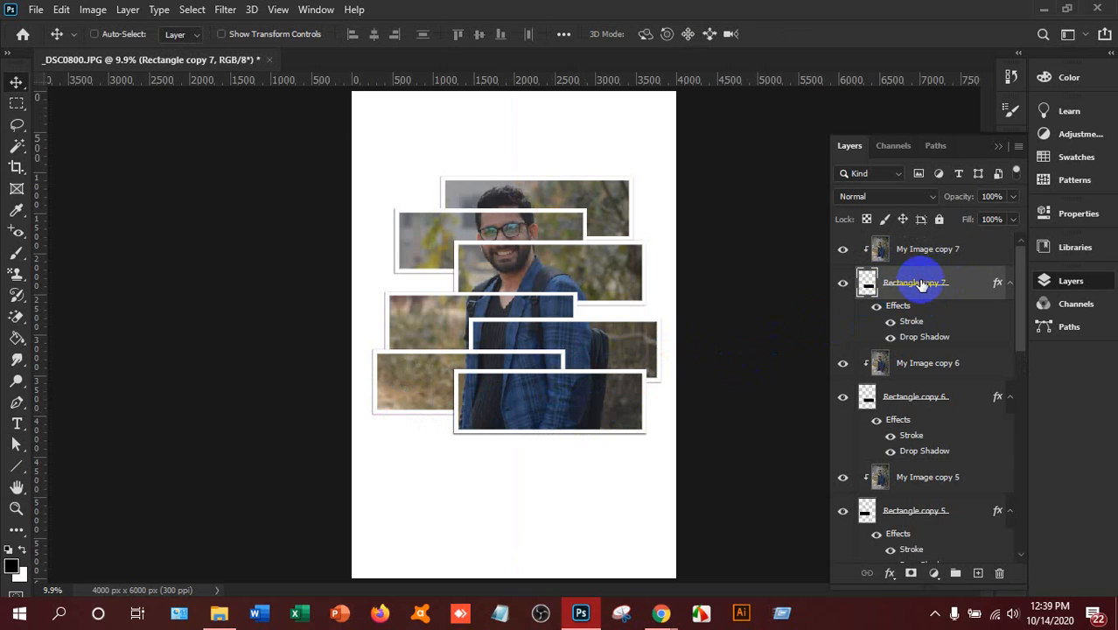
key(ctrl+t)
drag(611, 395, 517, 440)
key(Return)
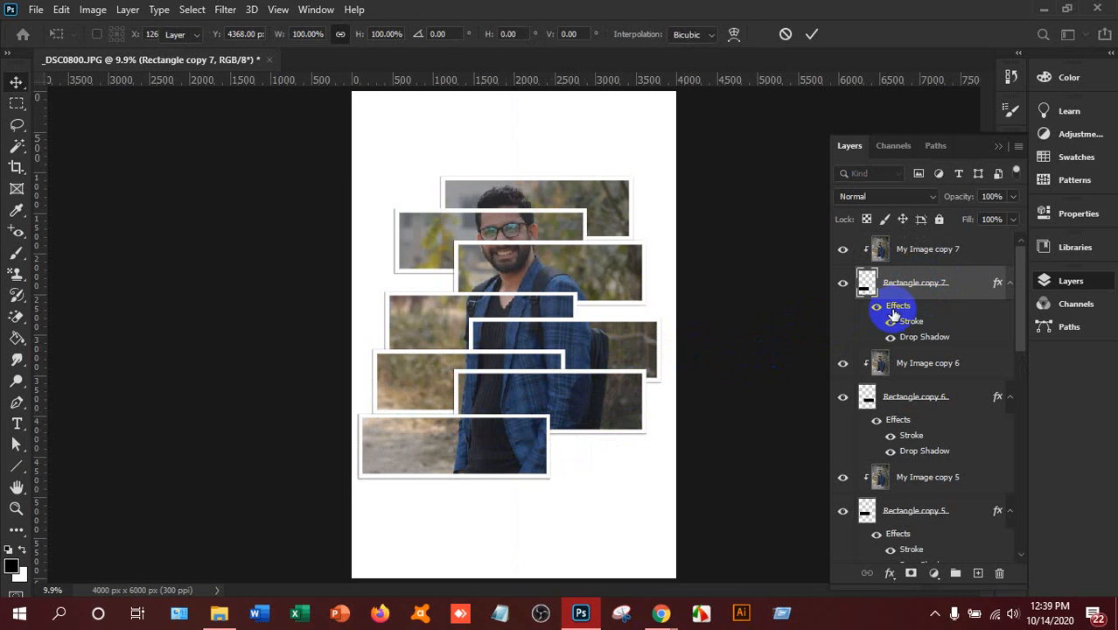
Duplicate the eighth strip's image and rectangle layers, and move the new rectangle down and right to about X 2779, Y 4610 px
ctrl+click(941, 263)
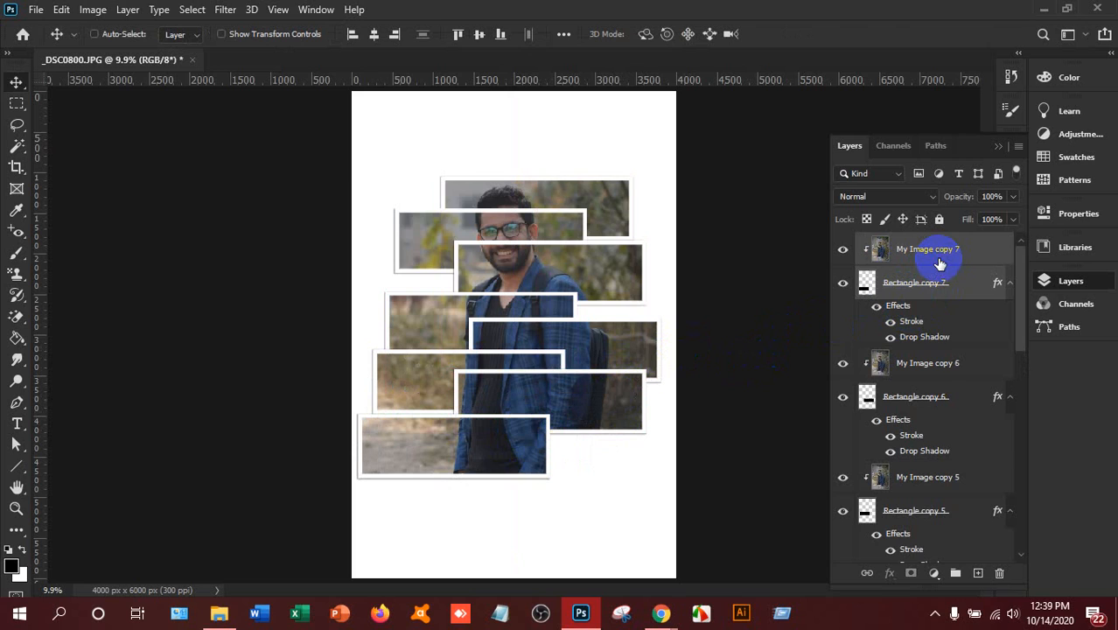
key(ctrl+j)
click(944, 287)
key(ctrl+t)
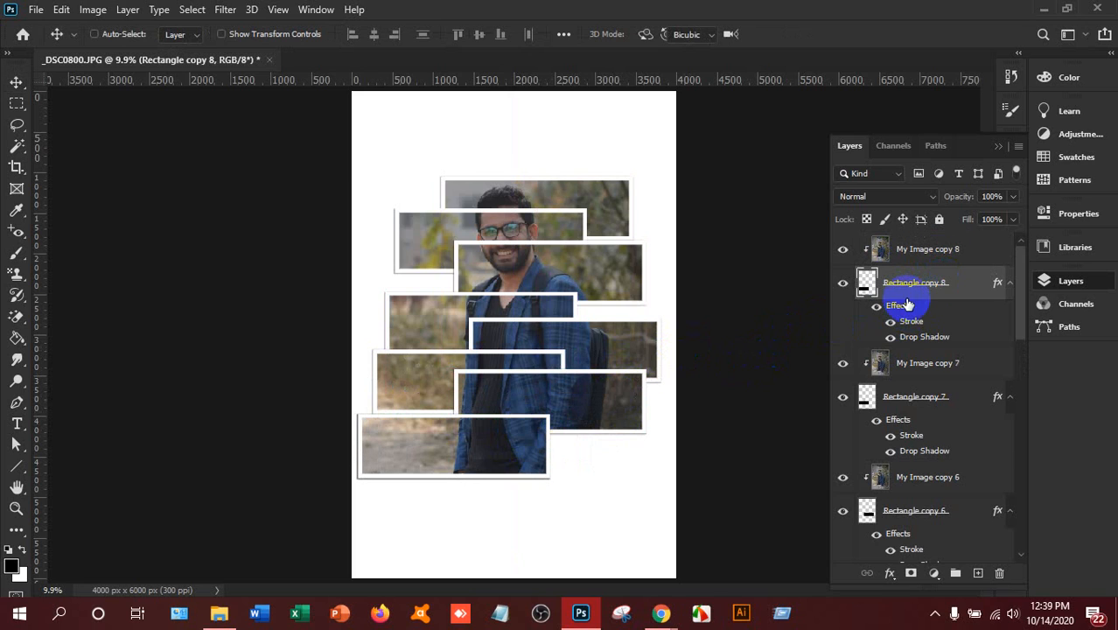
drag(489, 440, 616, 457)
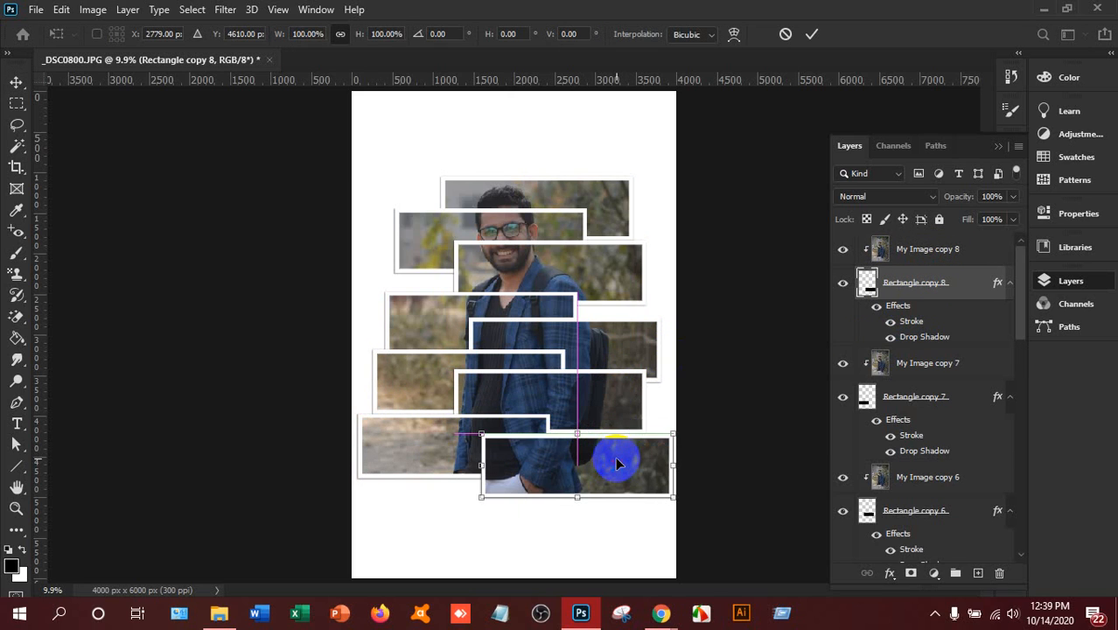
key(Return)
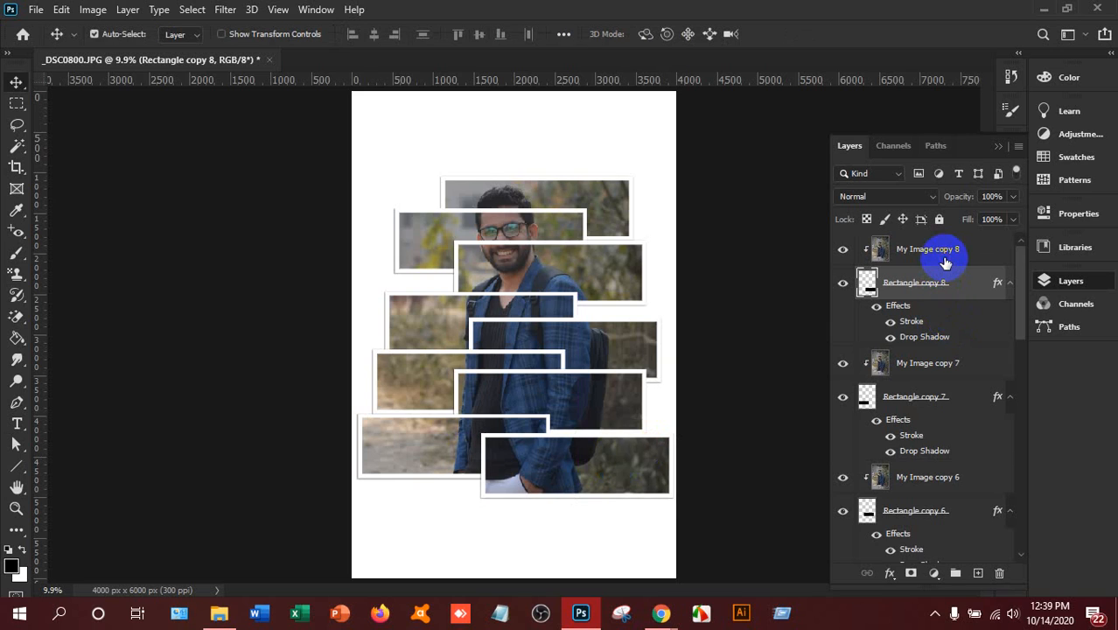
Duplicate the ninth strip's image and rectangle layers, and move the new rectangle down and left over the trousers to about X 1444, Y 5158 px
ctrl+click(948, 260)
key(ctrl+j)
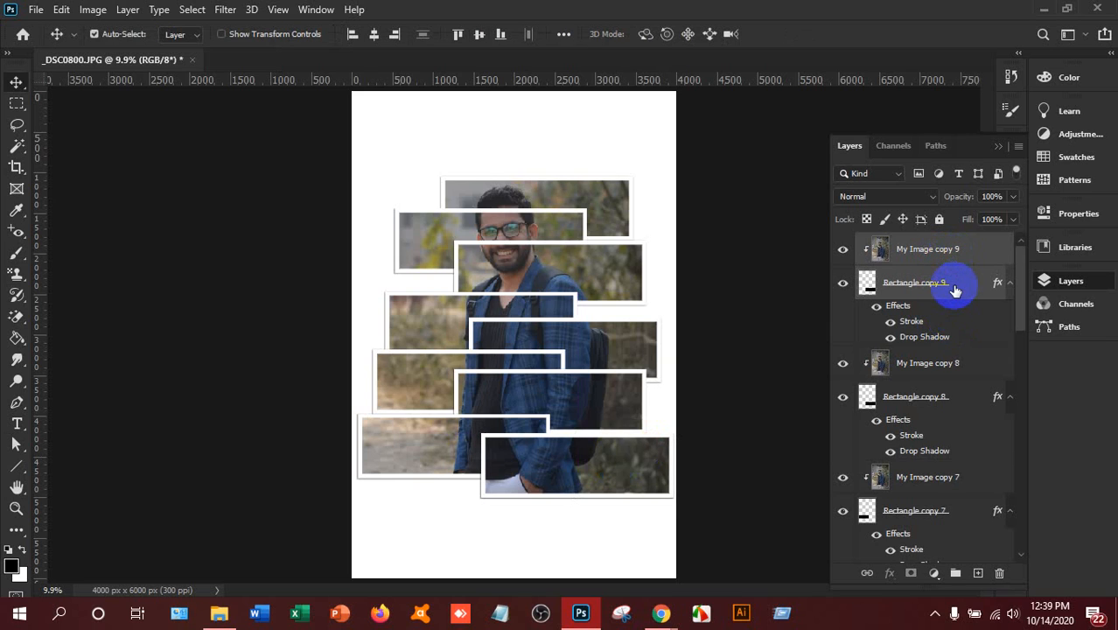
click(955, 291)
key(ctrl+t)
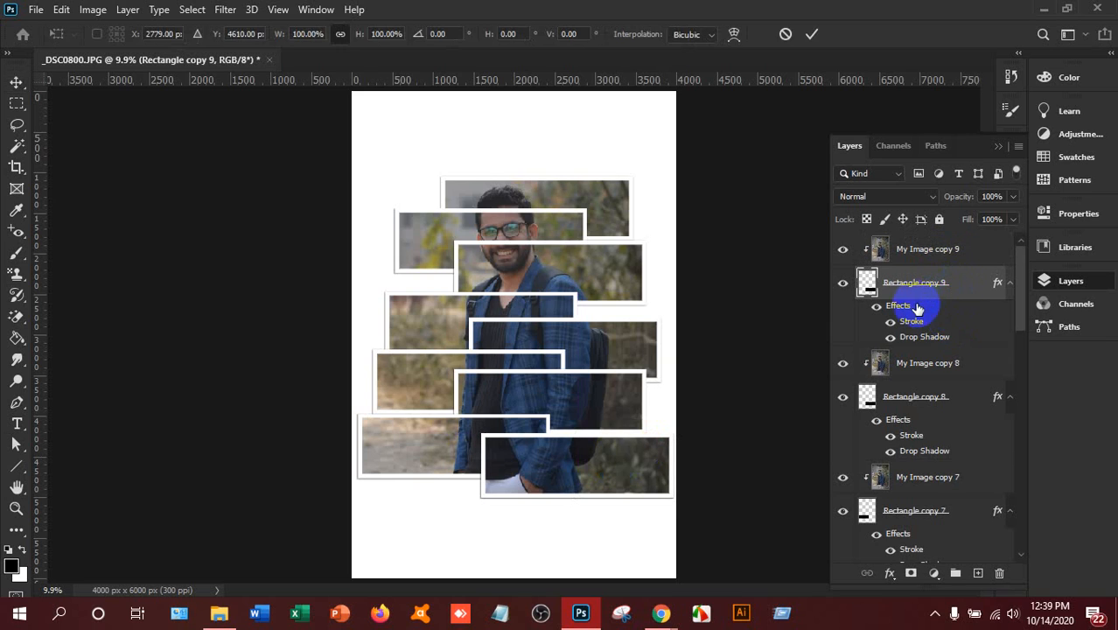
drag(554, 477, 443, 528)
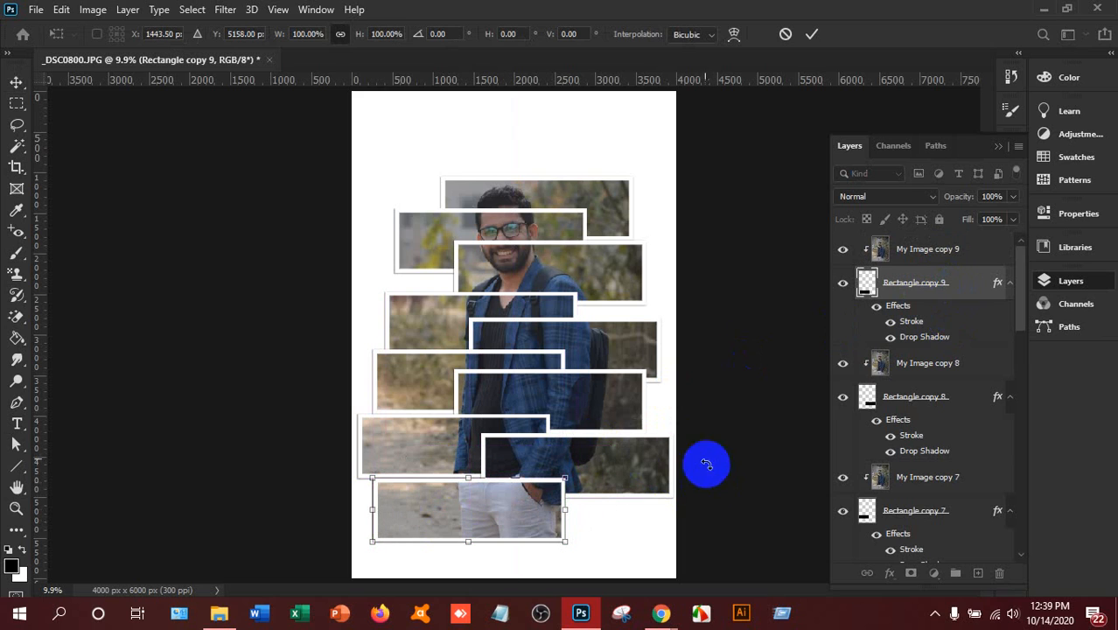
click(814, 36)
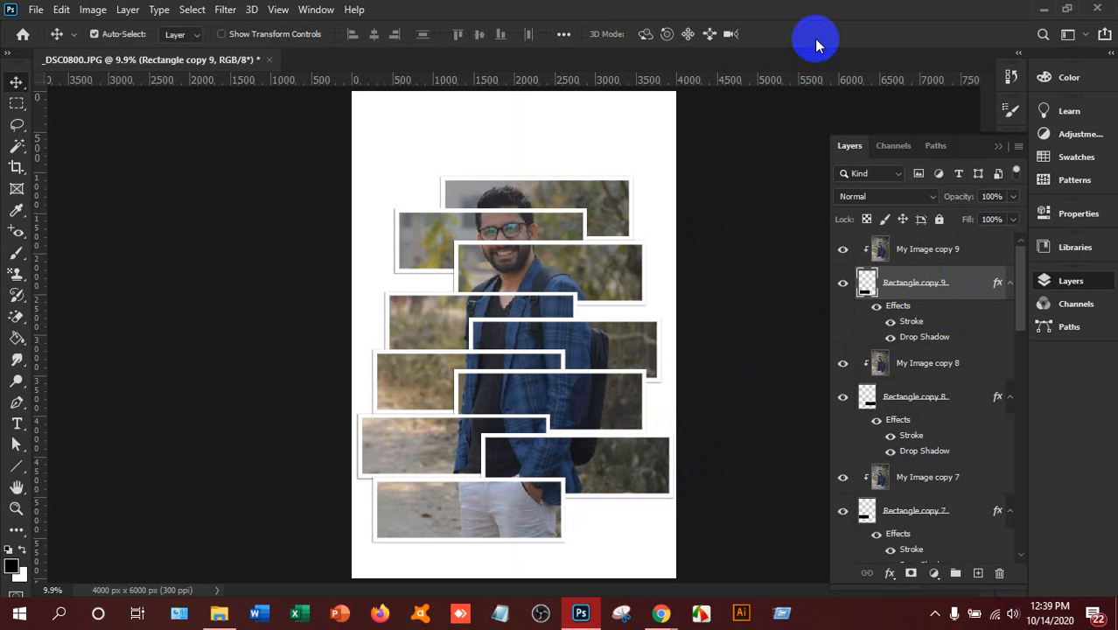
Start saving the collage as a Photoshop document on the computer instead of to cloud documents
click(37, 10)
click(79, 210)
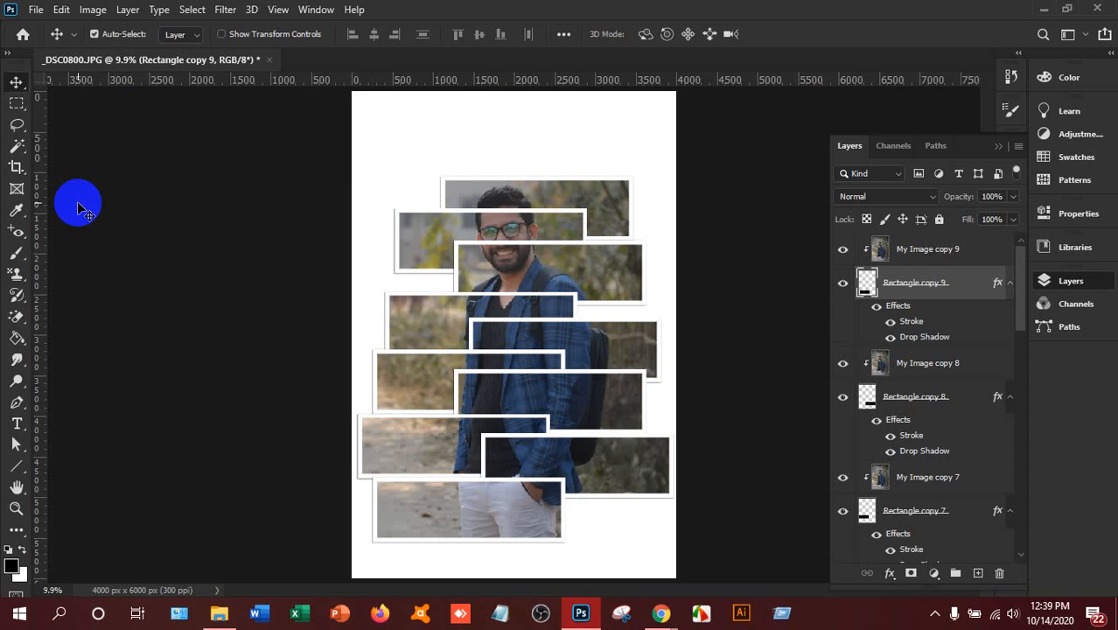
key(ctrl+s)
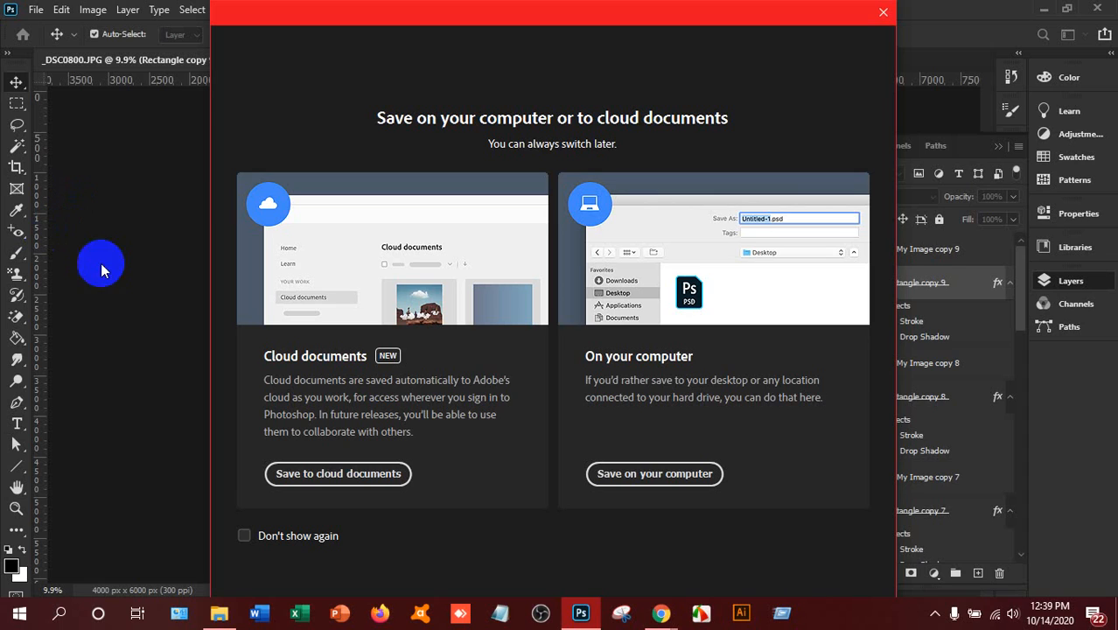
click(636, 473)
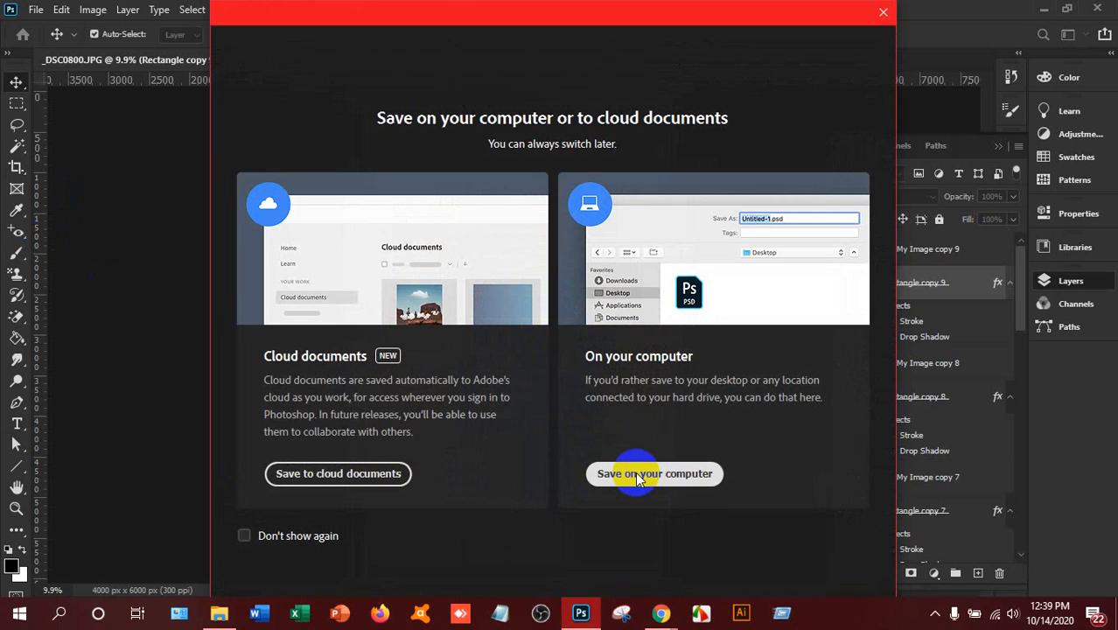
click(636, 474)
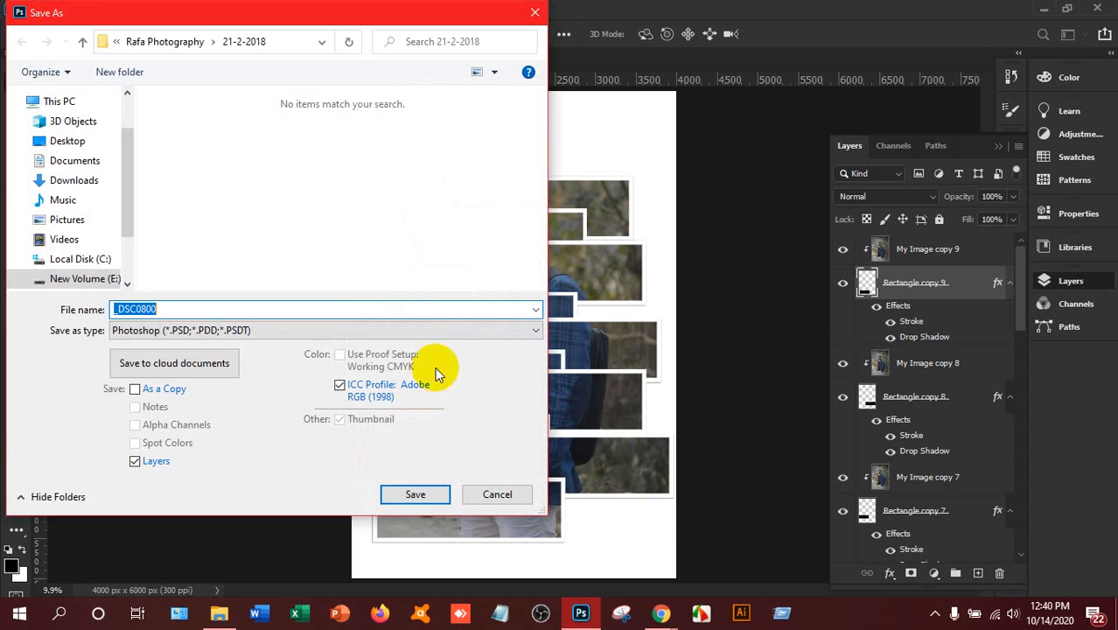
Browse the save location to the HSL-KUR-203 folder under LEDP > Class Work on the F: drive
scroll(83, 210, down, 2)
click(96, 215)
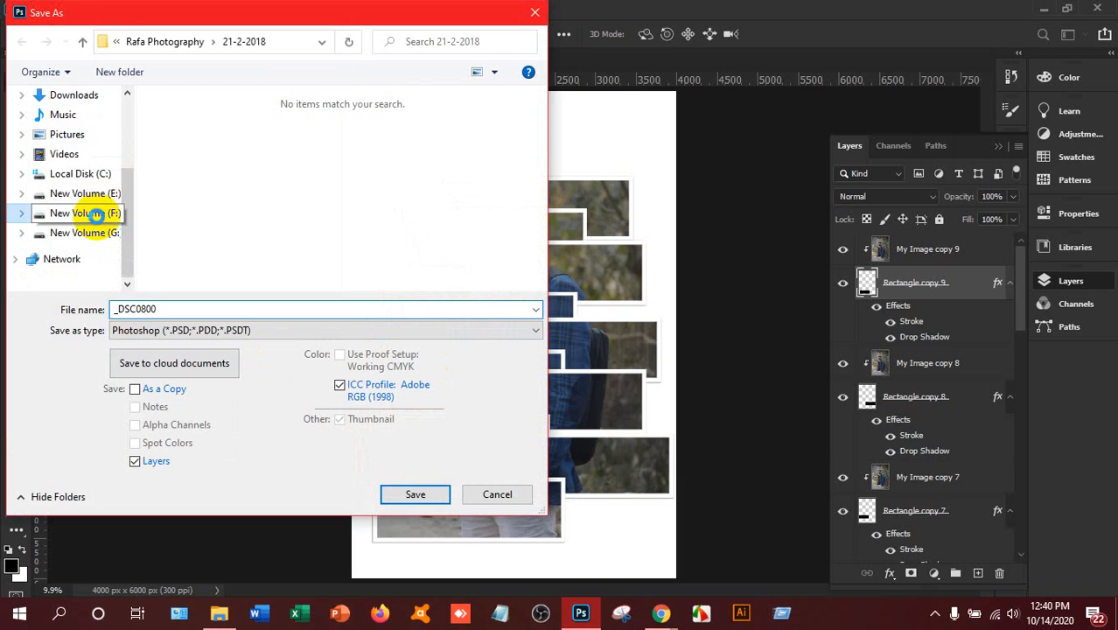
scroll(197, 182, down, 1)
double_click(196, 164)
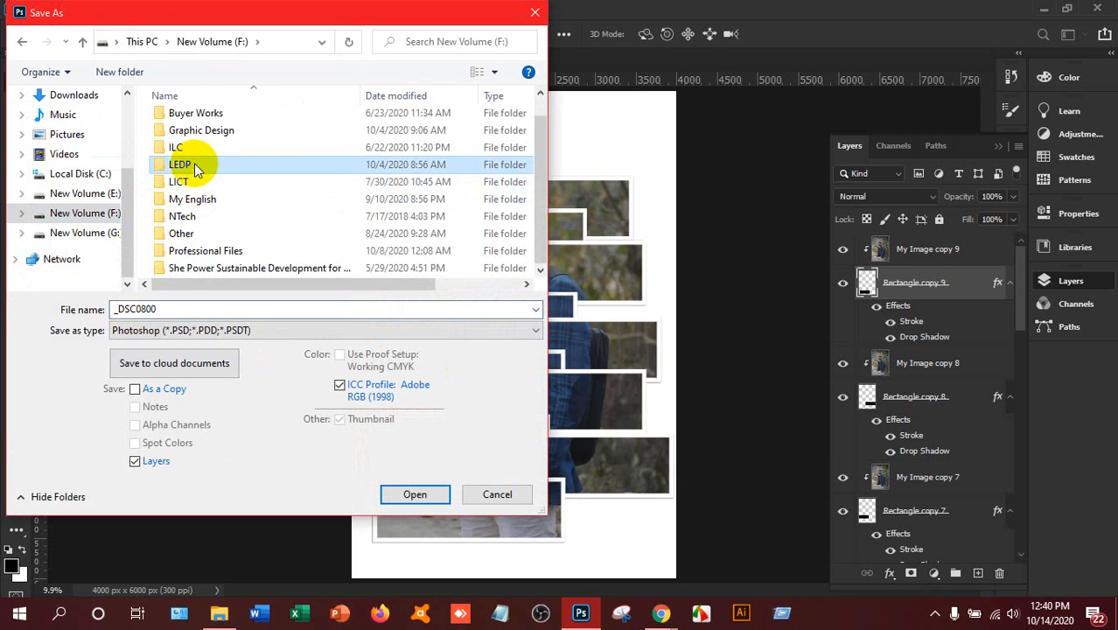
click(202, 155)
double_click(210, 158)
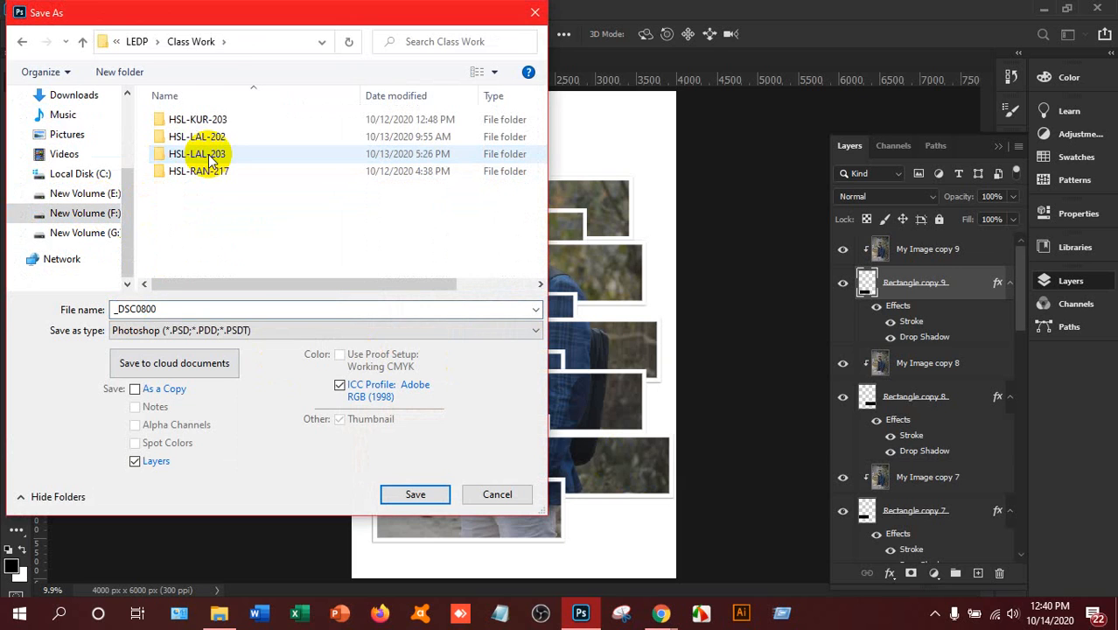
double_click(210, 119)
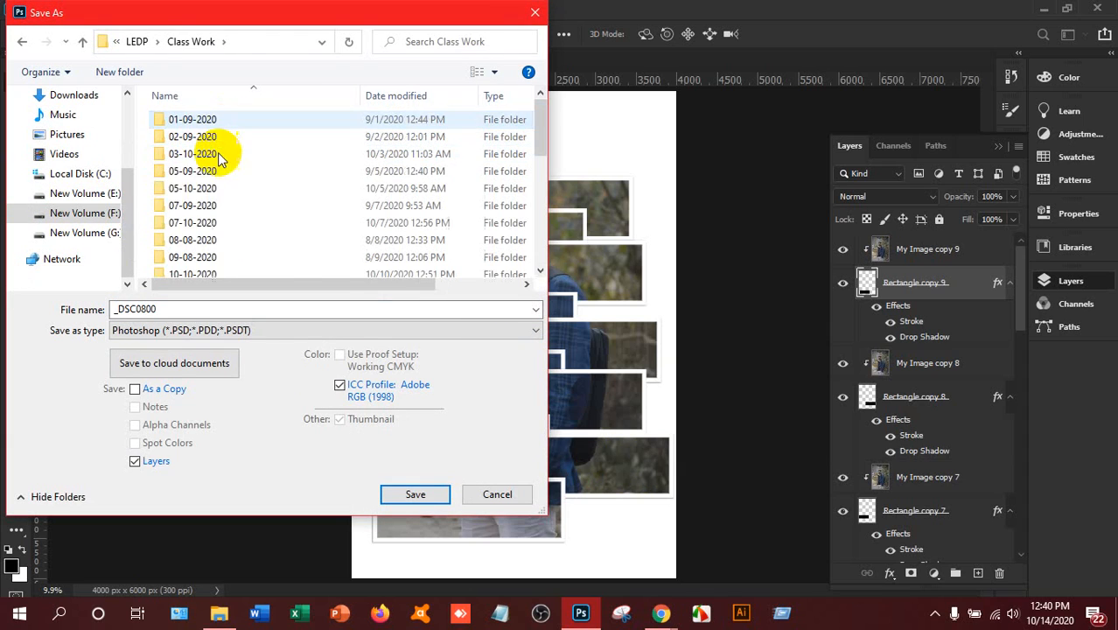
Create a folder named 14-10-2020 inside HSL-KUR-203 and open it as the save location
right_click(141, 166)
mouse_move(223, 341)
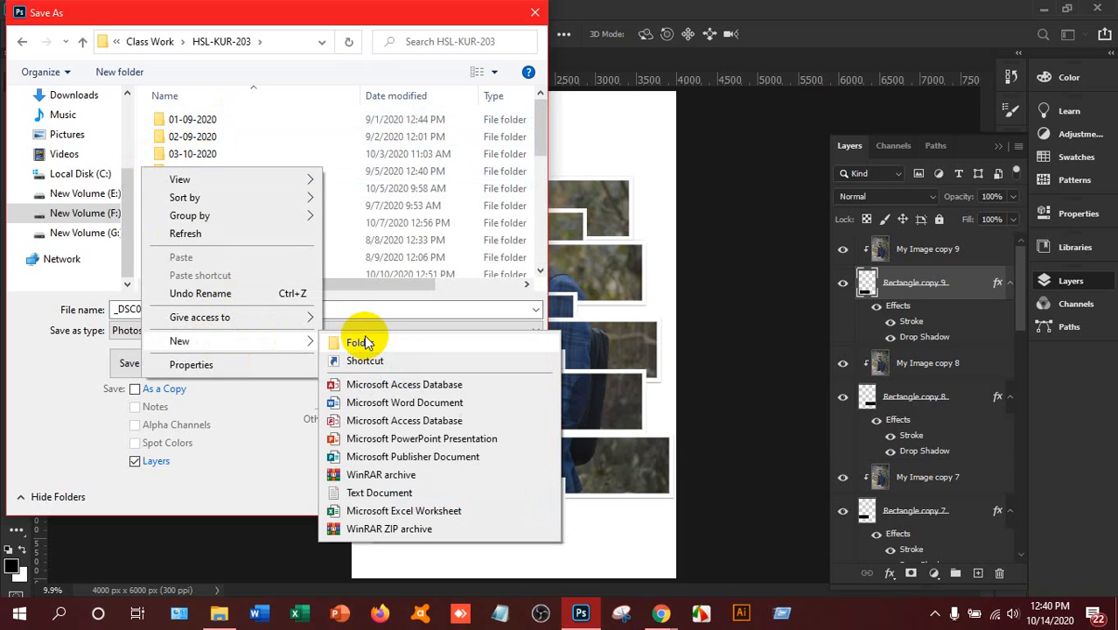
click(363, 336)
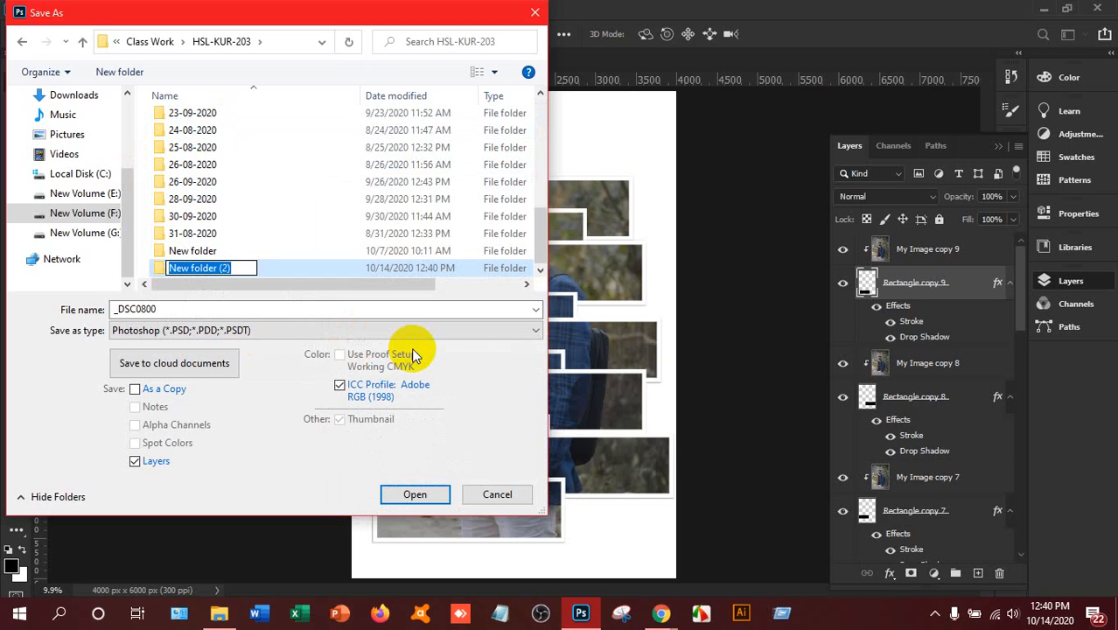
text(14-10)
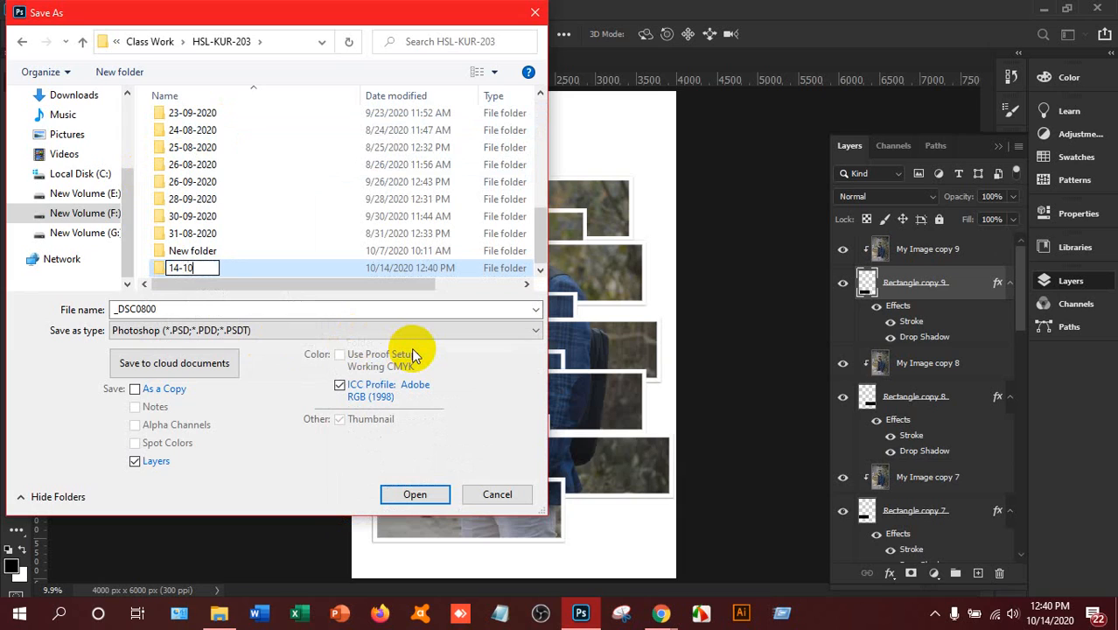
text(-2020)
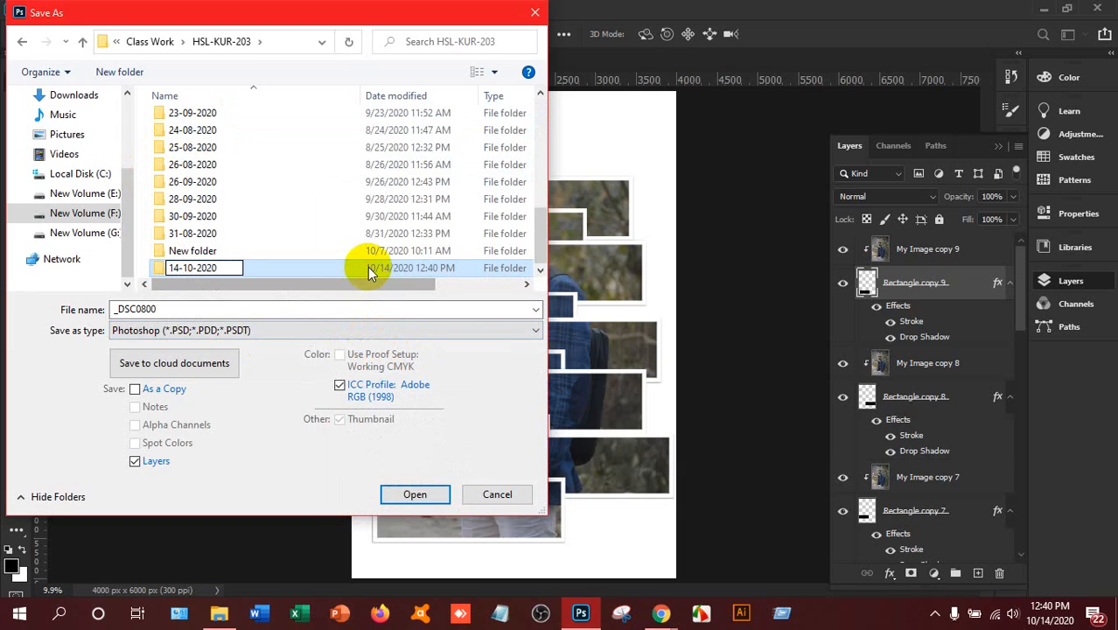
key(Return)
key(Return)
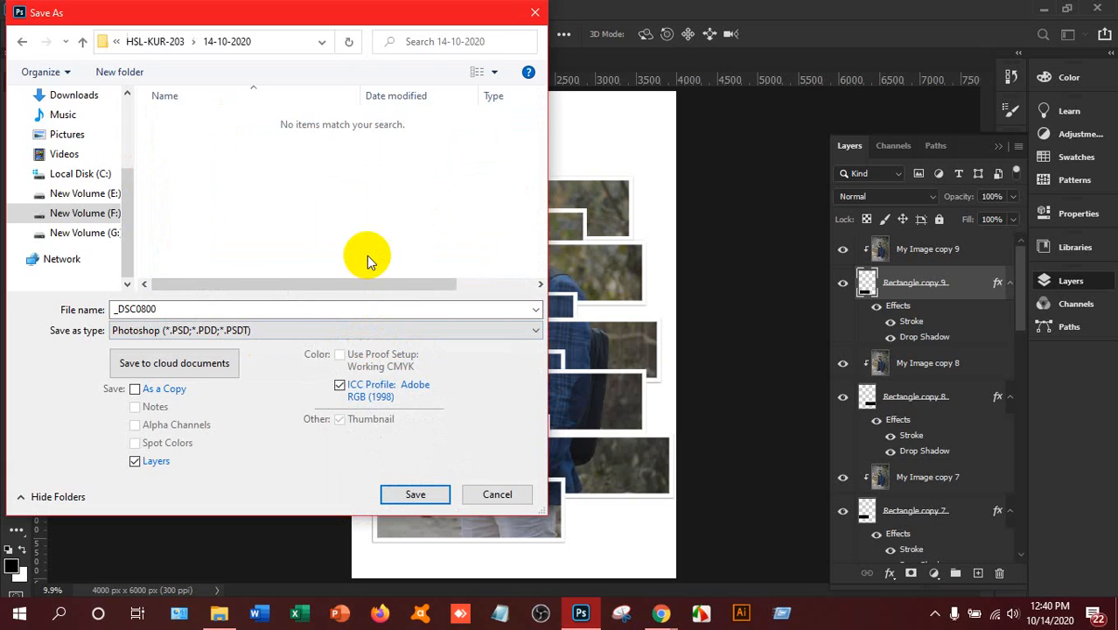
Name the file Layer Masks and save it in Photoshop format with layers kept
double_click(197, 312)
text(Laur)
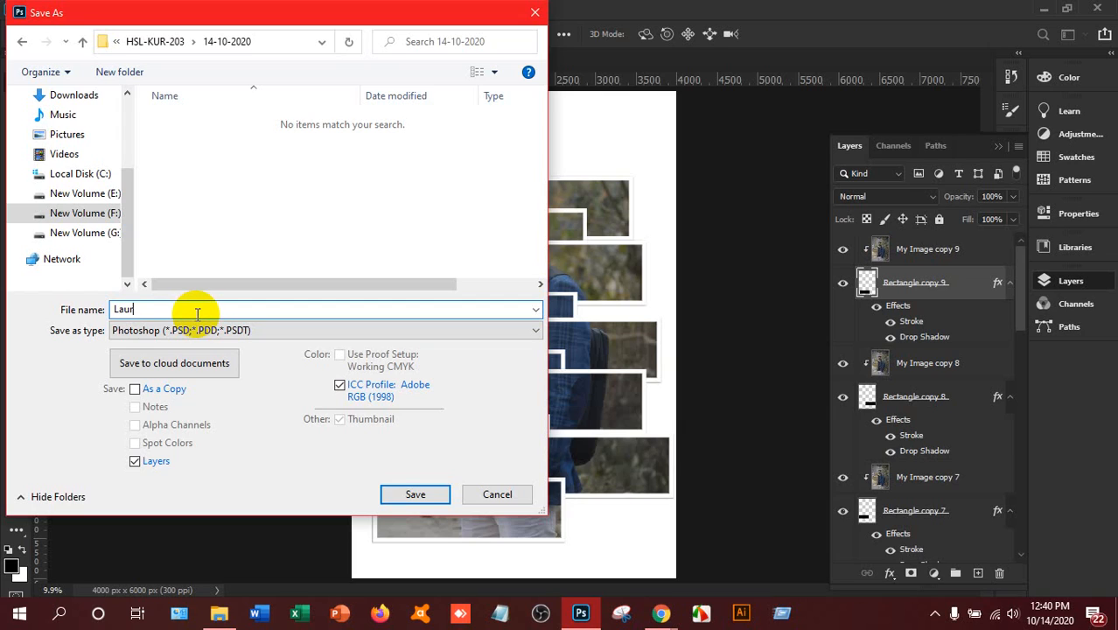
key(BackSpace)
key(BackSpace)
text(yer Masks)
click(419, 493)
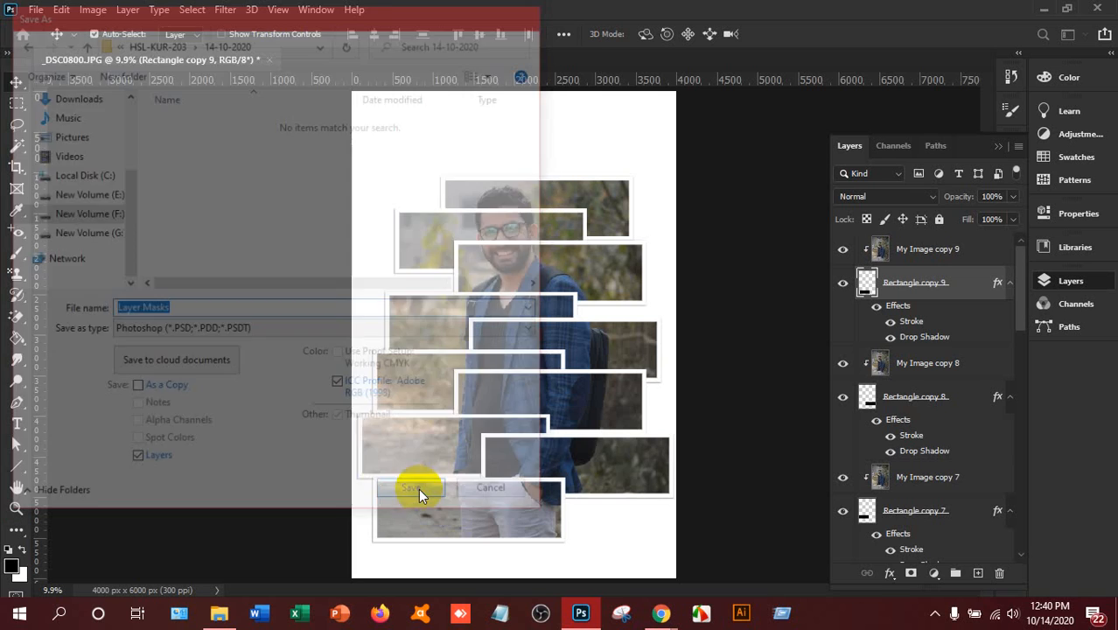
click(739, 162)
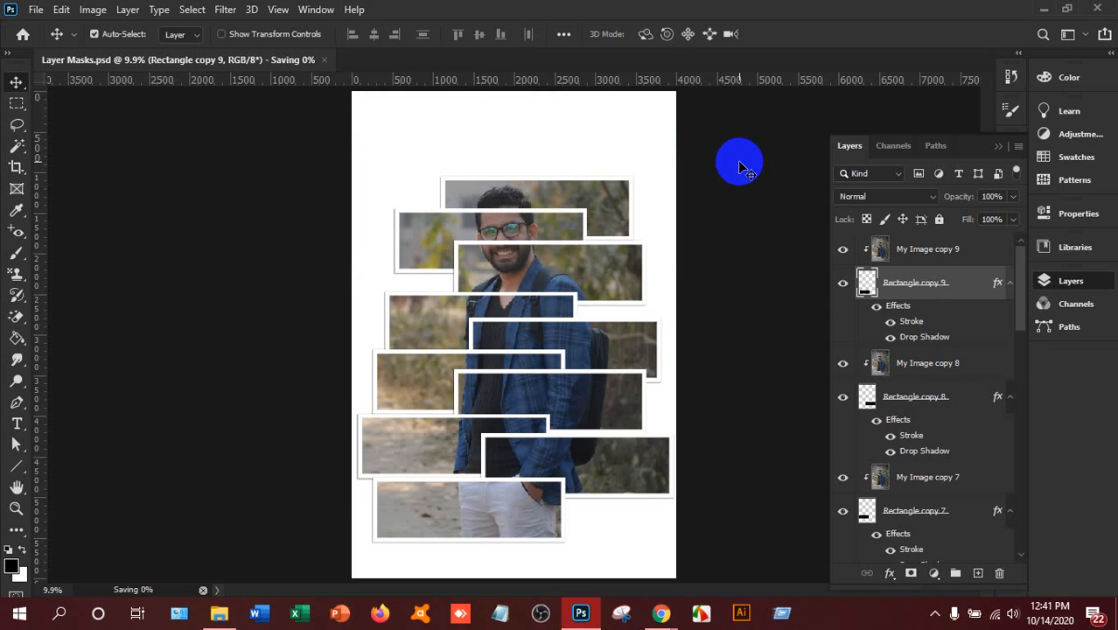
click(36, 11)
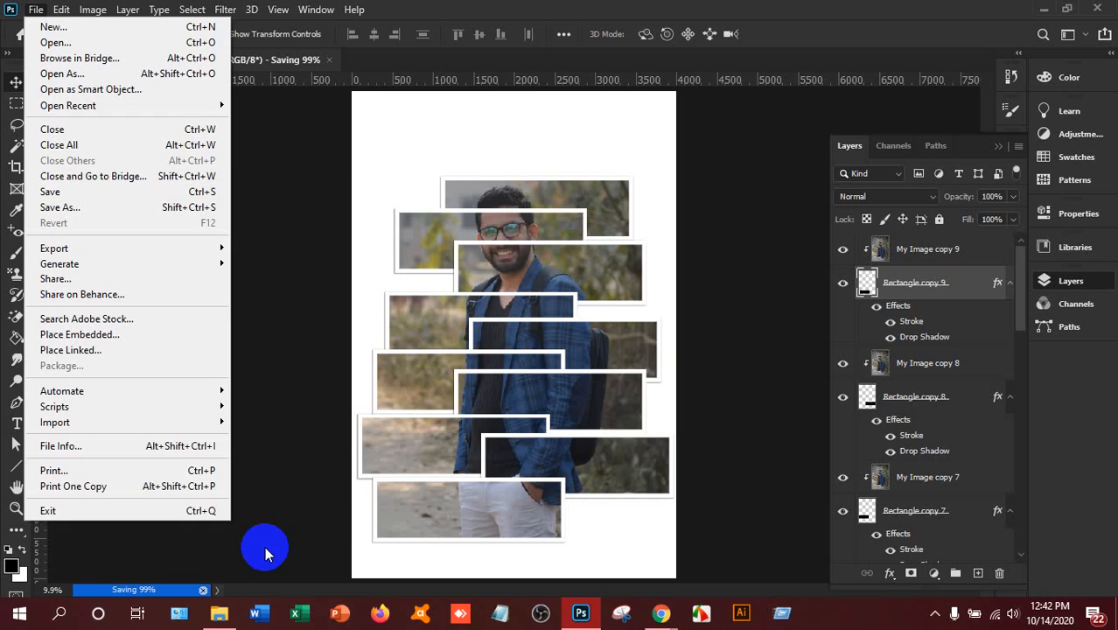
click(111, 209)
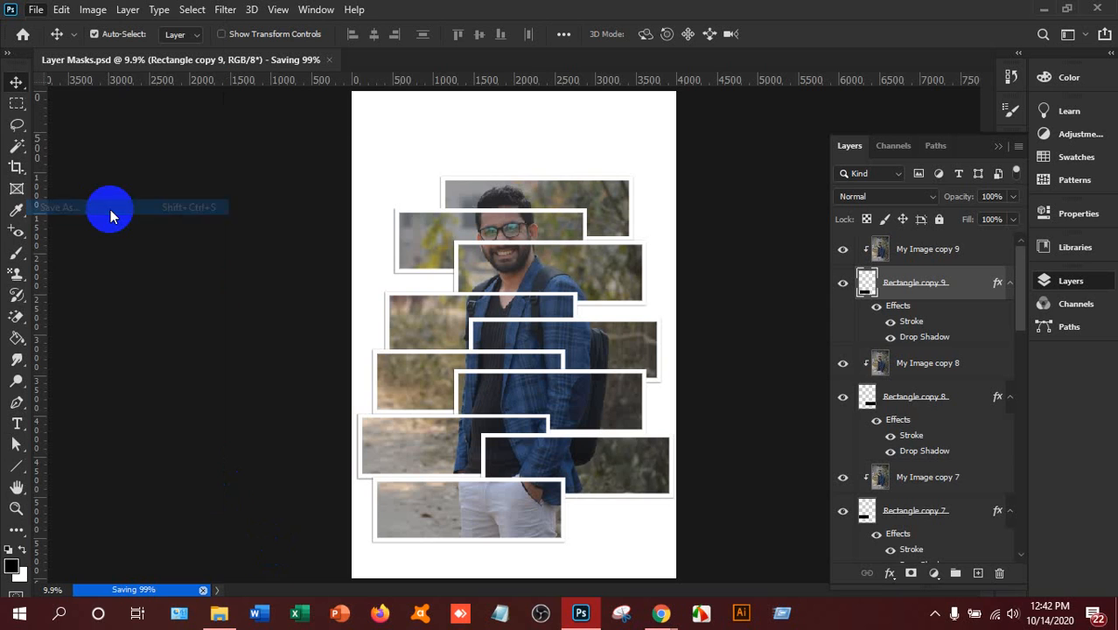
click(569, 251)
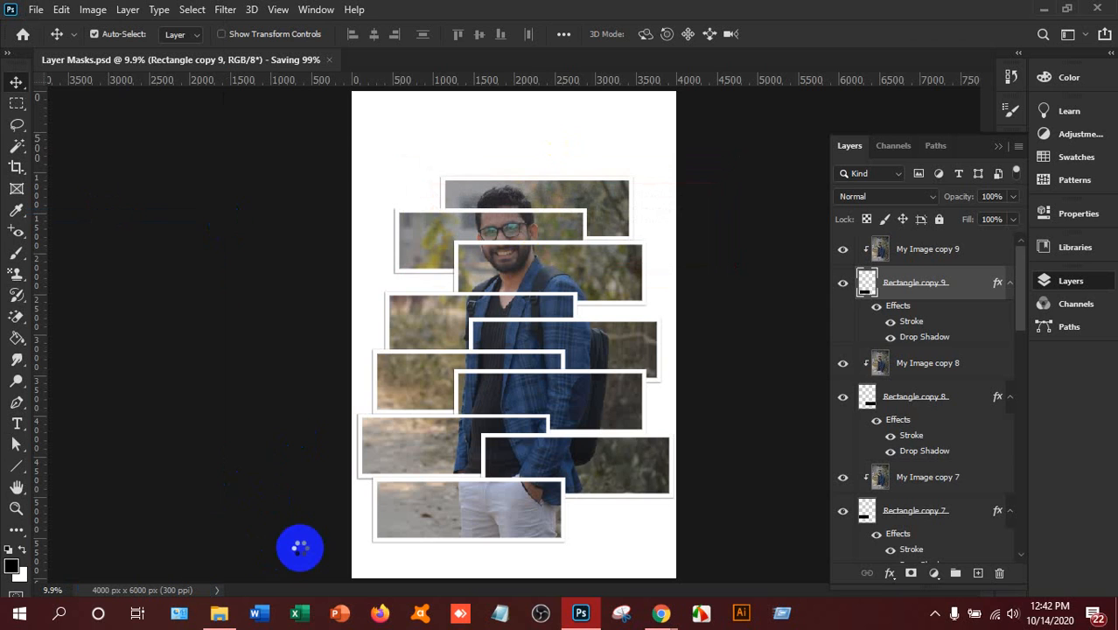
Save a JPEG copy named Layer Masks on the computer in the 14-10-2020 folder, with quality 12 (Maximum) and Progressive format
click(35, 10)
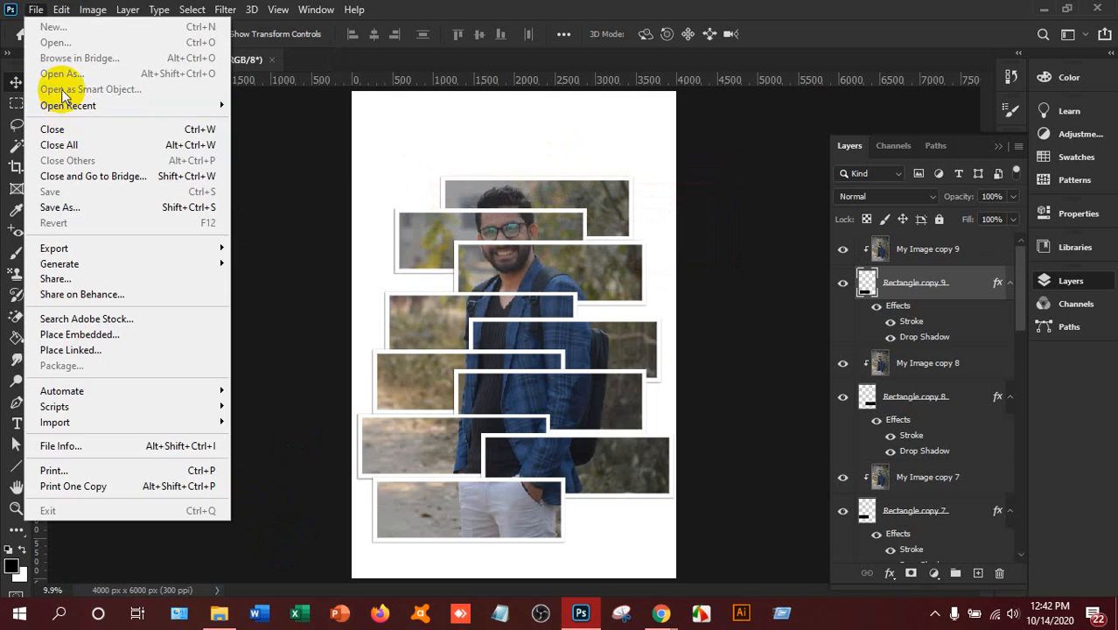
click(80, 207)
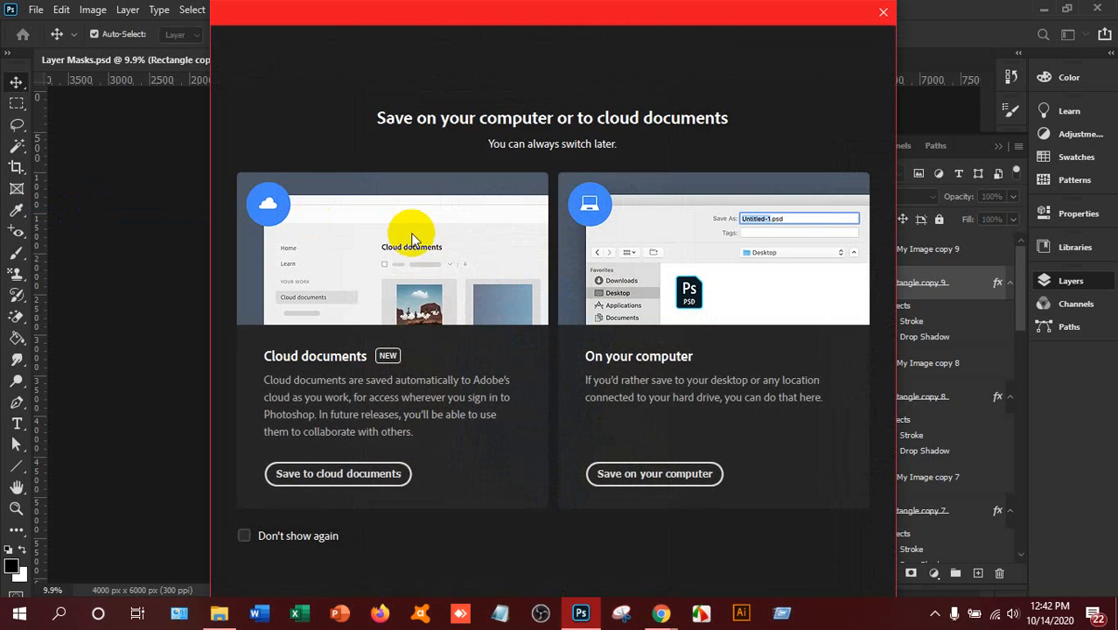
click(656, 473)
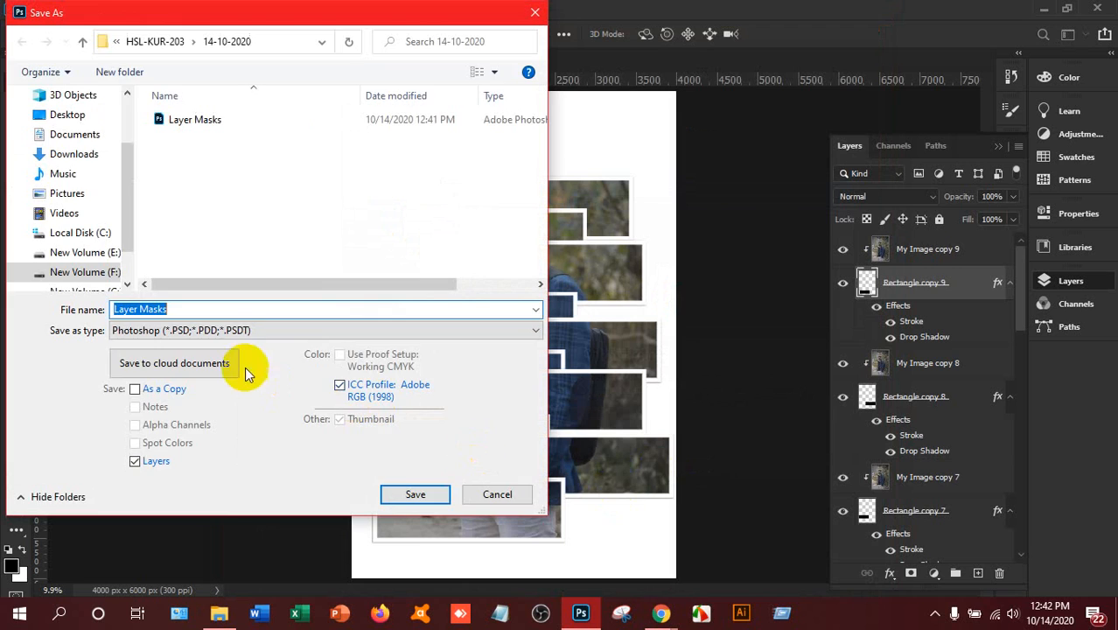
click(234, 332)
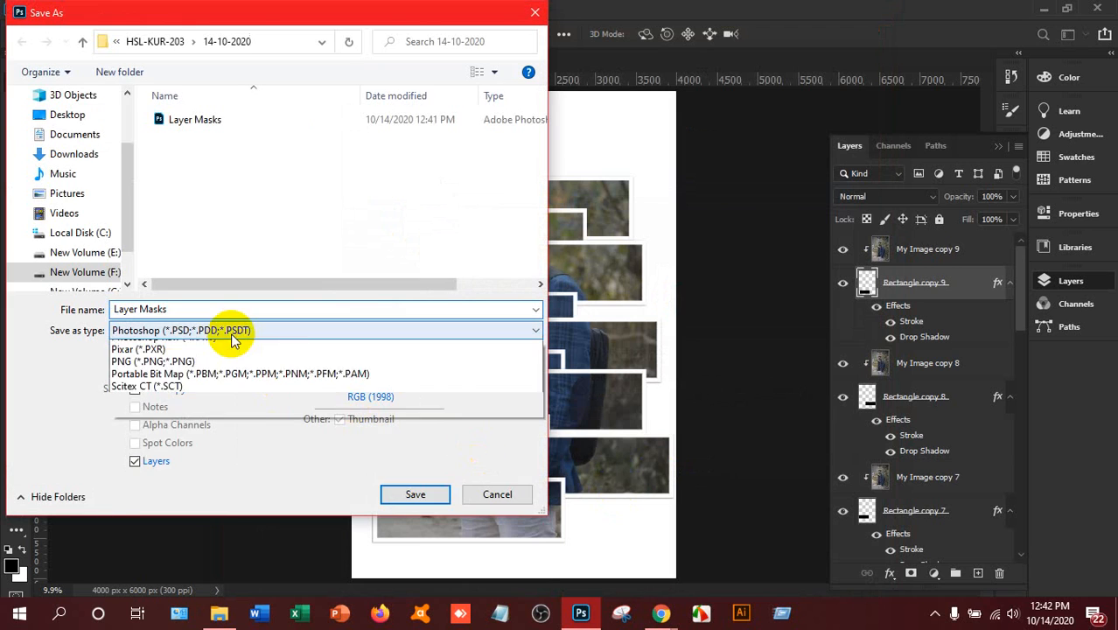
click(194, 464)
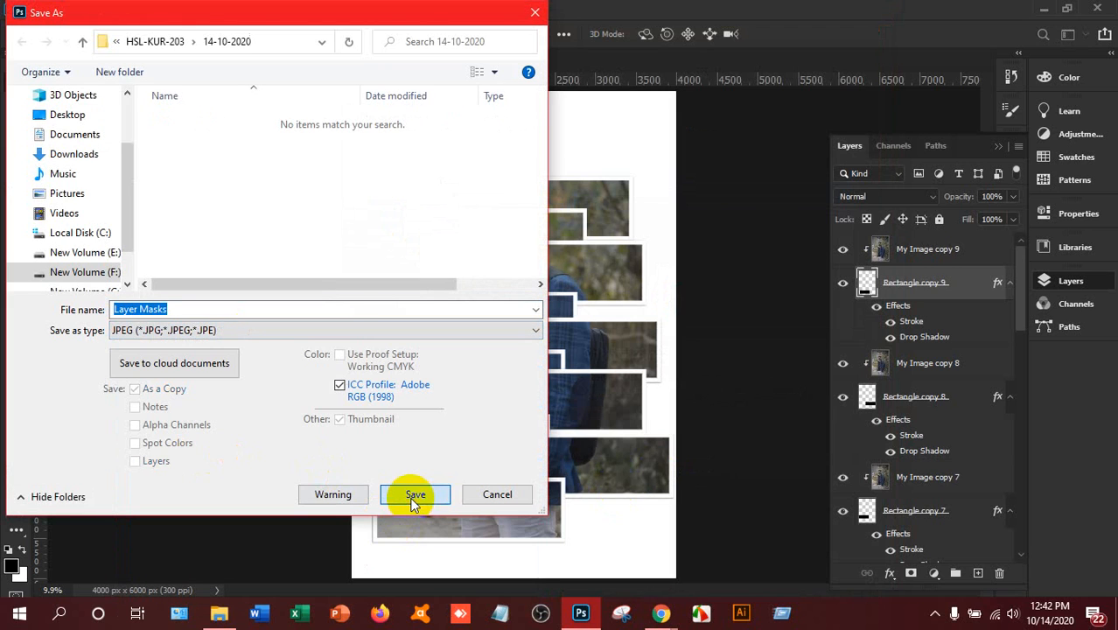
click(415, 495)
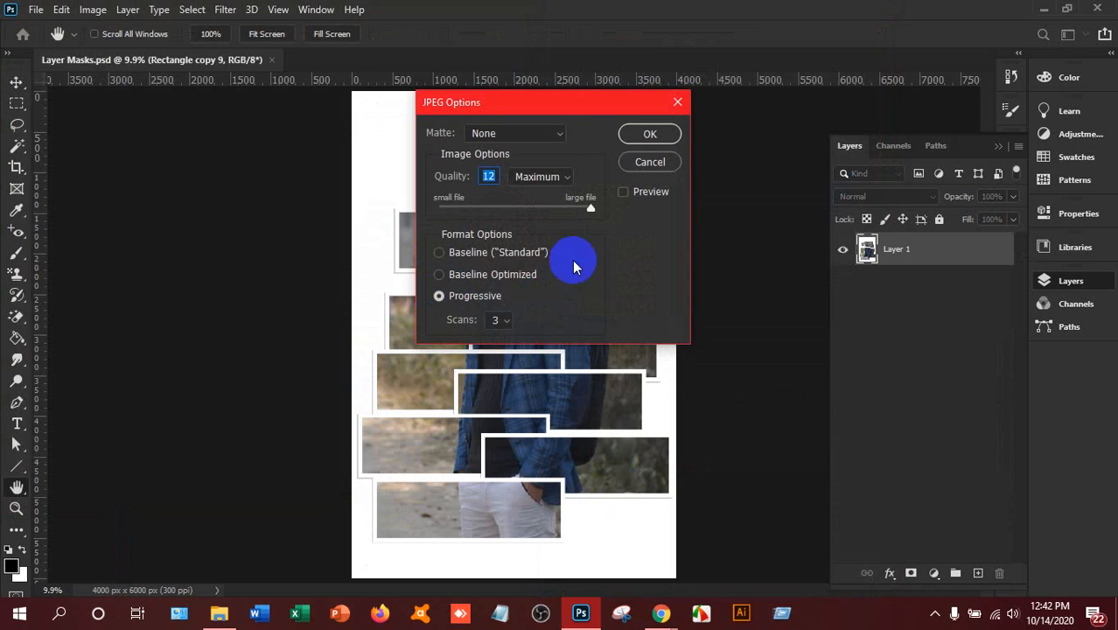
click(654, 134)
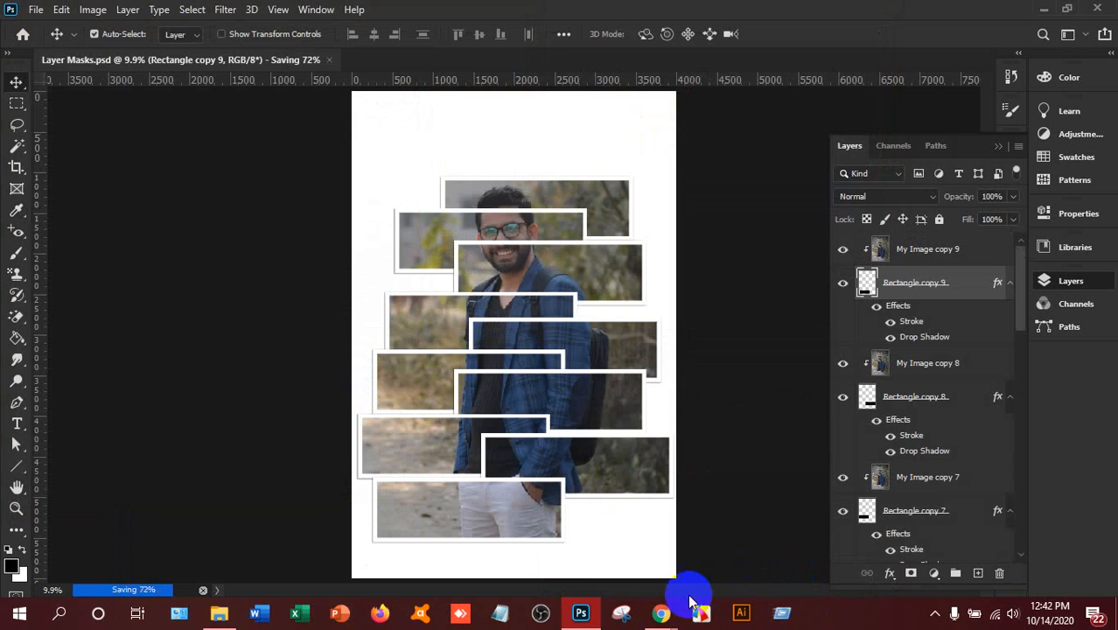
Switch to the Google Meet call in Chrome
mouse_move(658, 608)
click(600, 565)
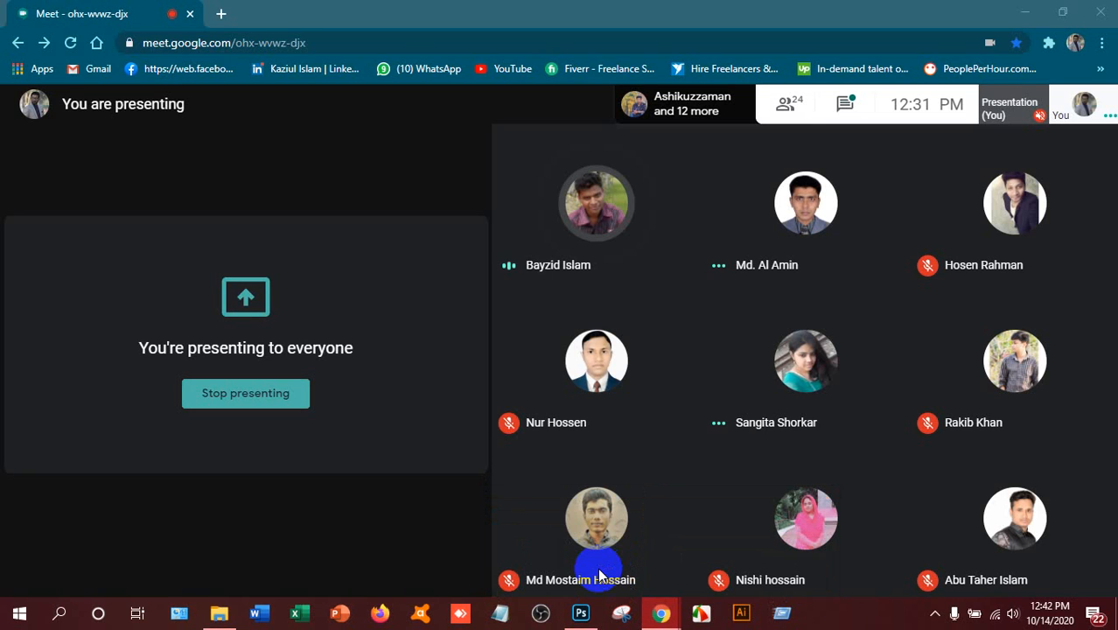